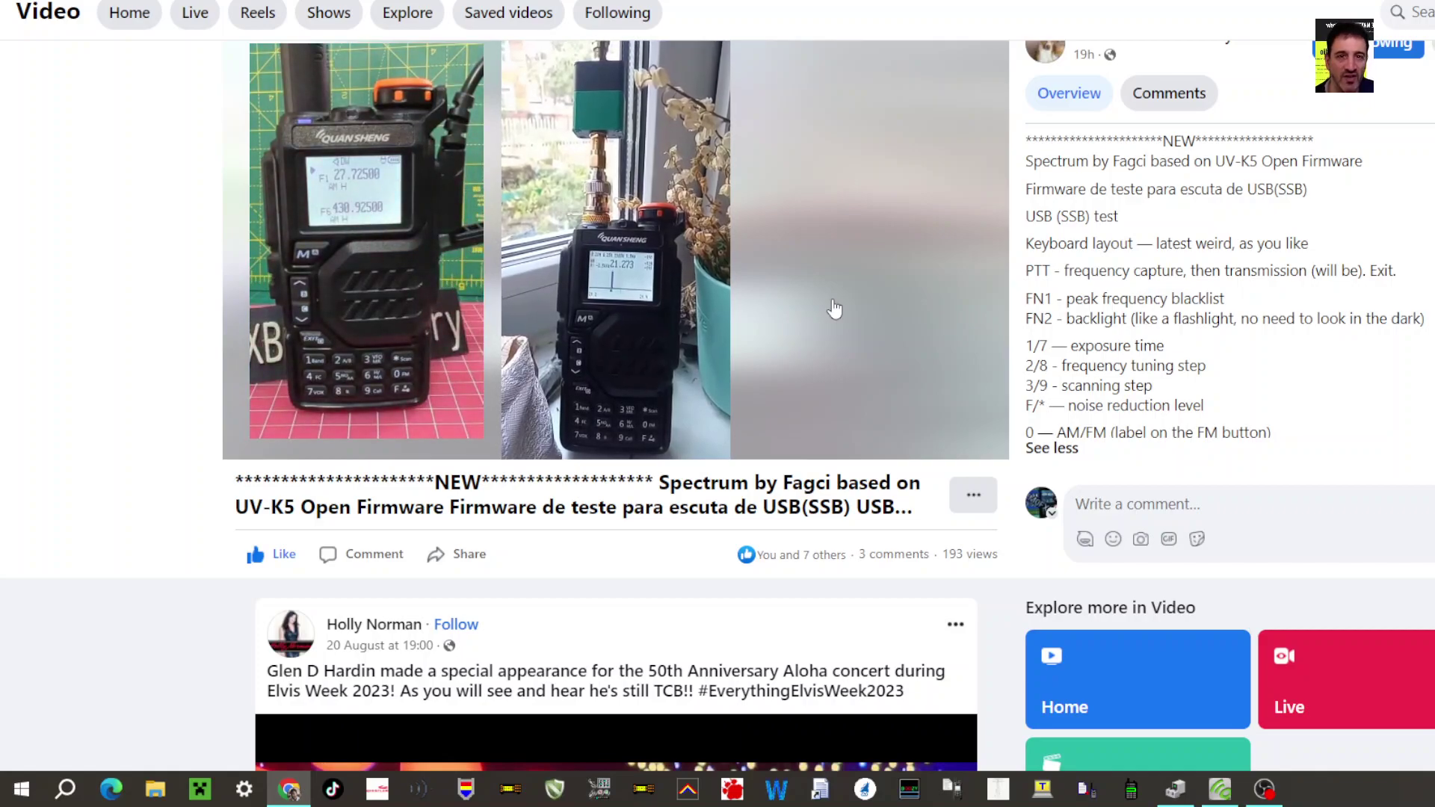
Step: Scroll the Spectrum by Fagci description down to the [Test] notes and github.com link
mouse_move(759, 231)
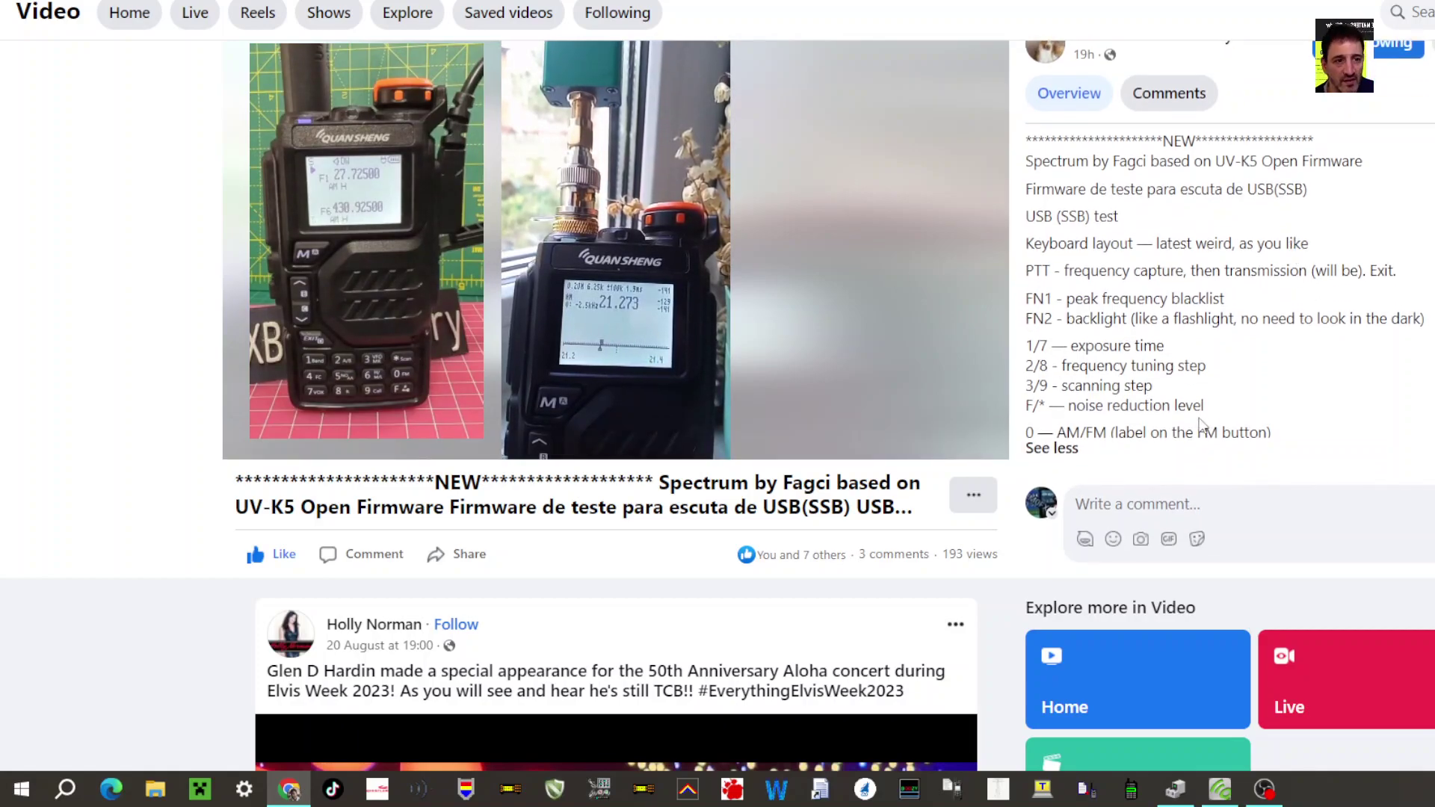
scroll(1200, 425, up, 1)
scroll(1196, 478, down, 4)
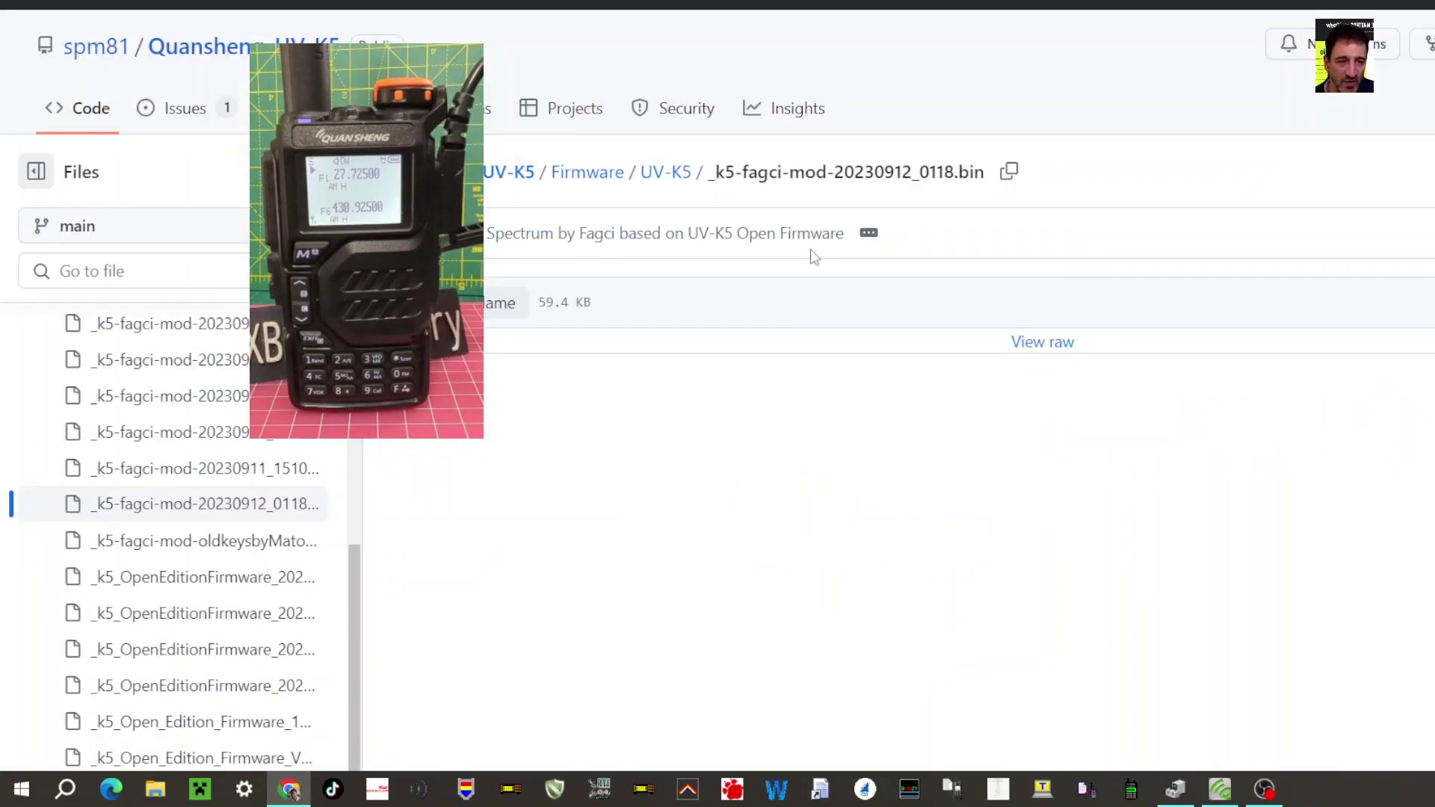
Step: Copy the _k5-fagci-mod-20230912_0118.bin file path on its GitHub page
click(1009, 172)
double_click(894, 173)
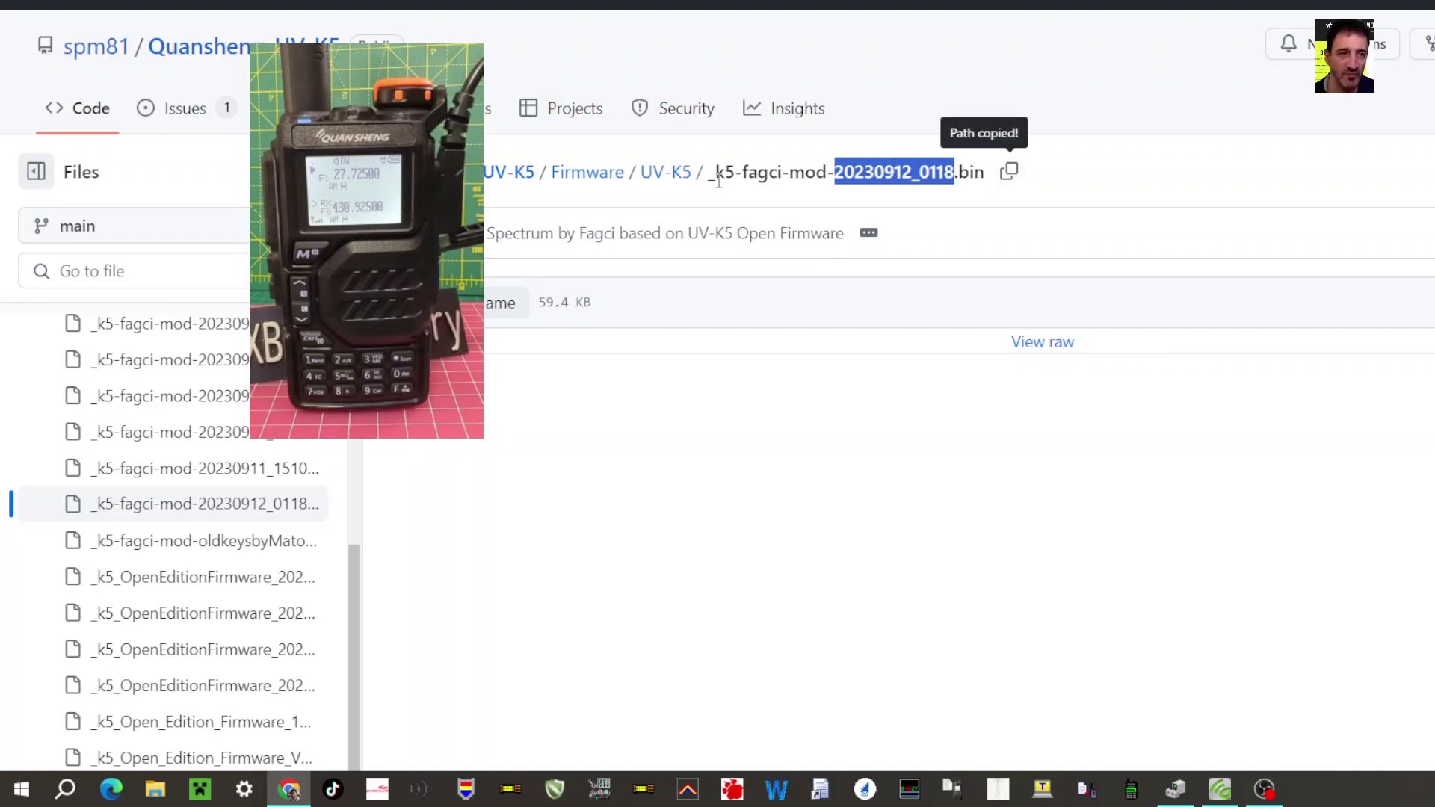
click(1130, 198)
Step: Download the _k5-Tunas1337-New-Menu-20230910_1500.bin firmware too, then dismiss the downloads list
scroll(1235, 300, down, 2)
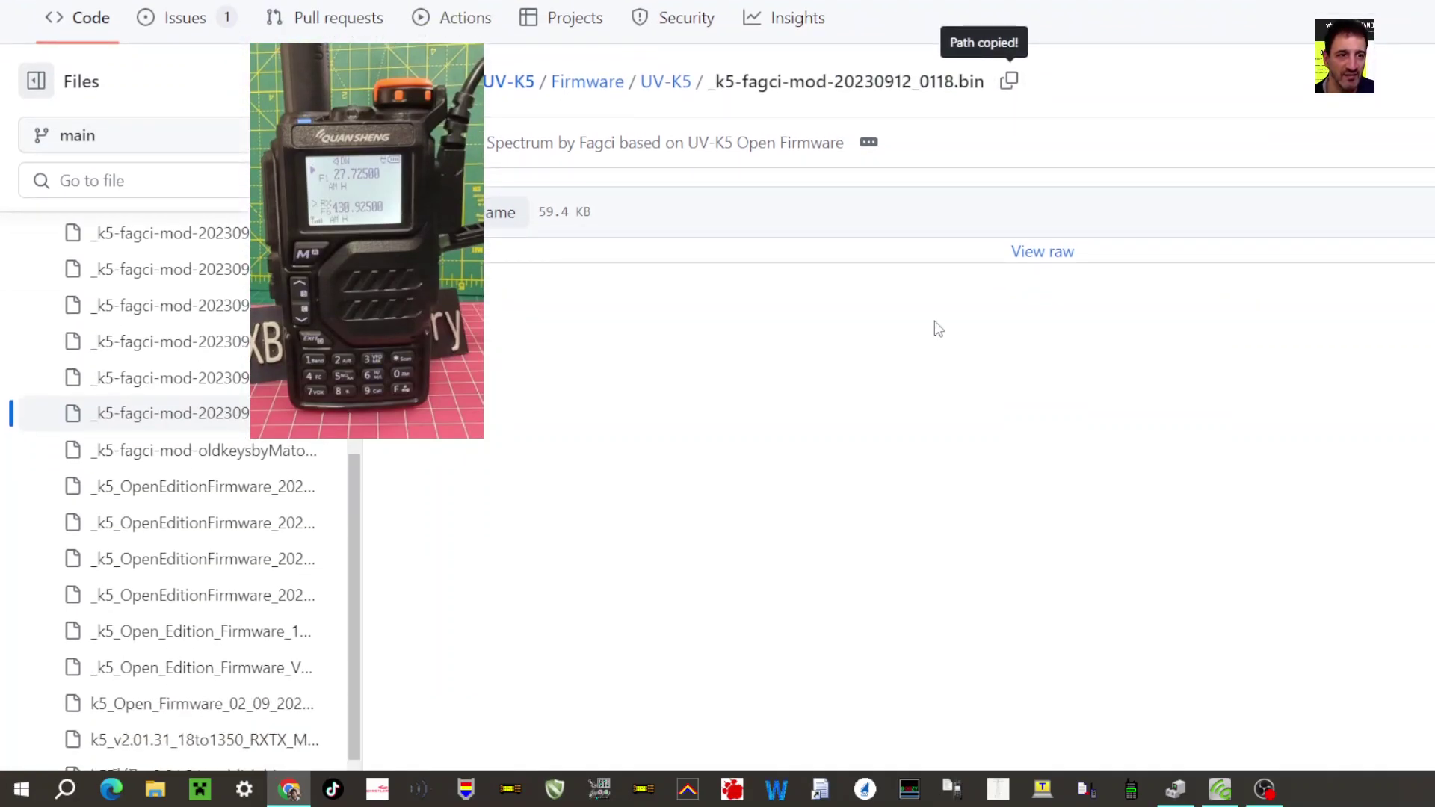
scroll(823, 329, up, 2)
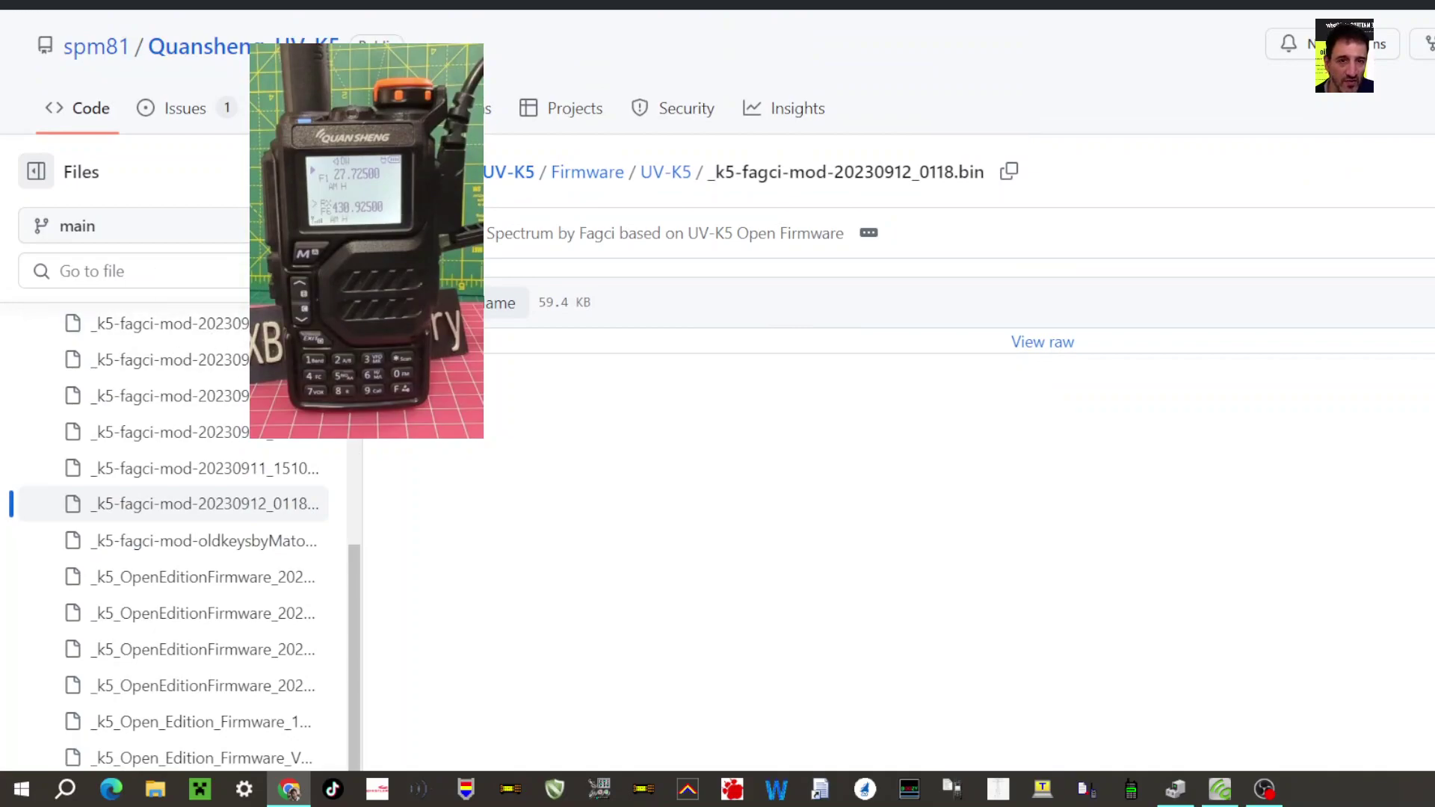
drag(356, 571, 384, 400)
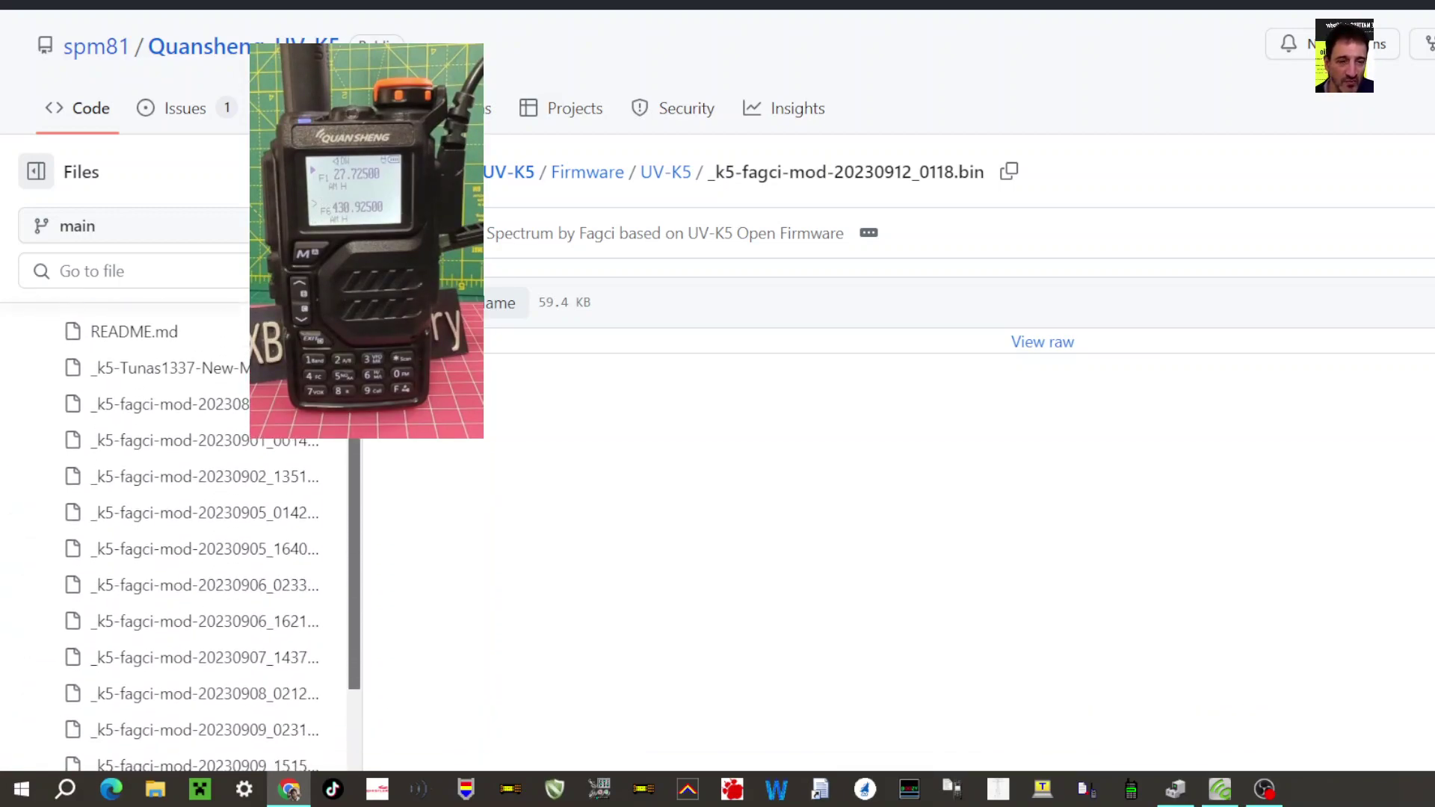
click(199, 371)
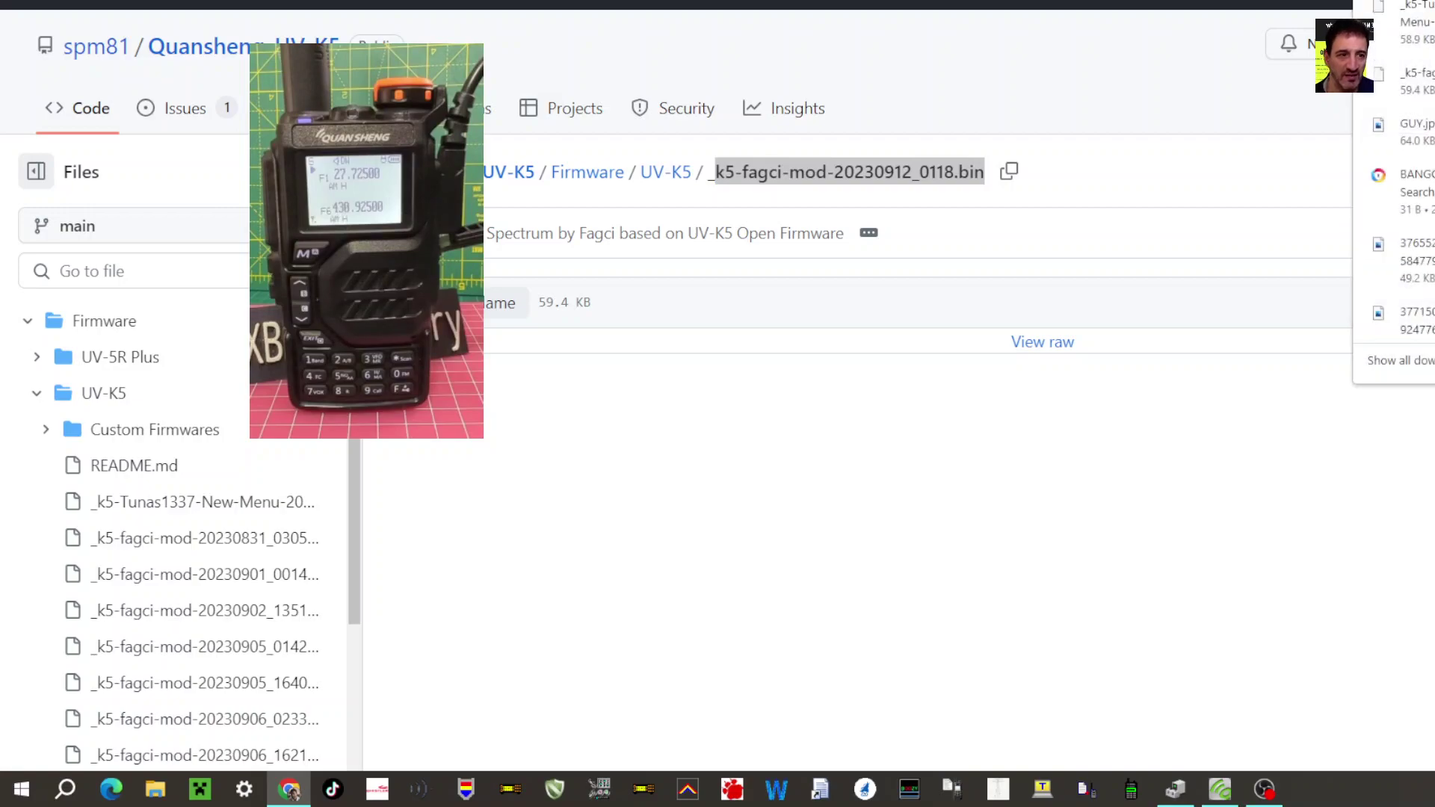
click(913, 512)
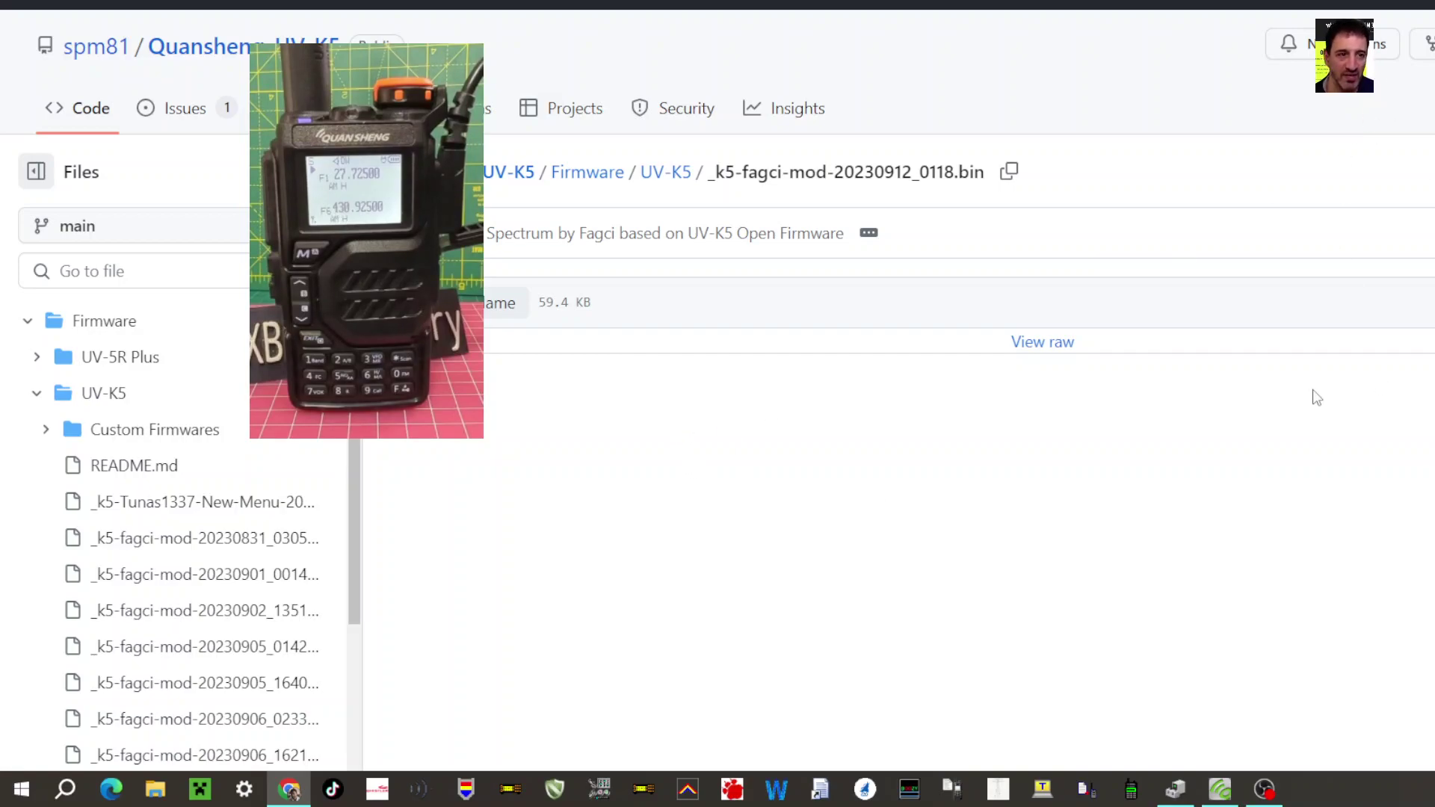
Step: Launch the portable radio updater as administrator and place it over the GitHub page
click(1220, 789)
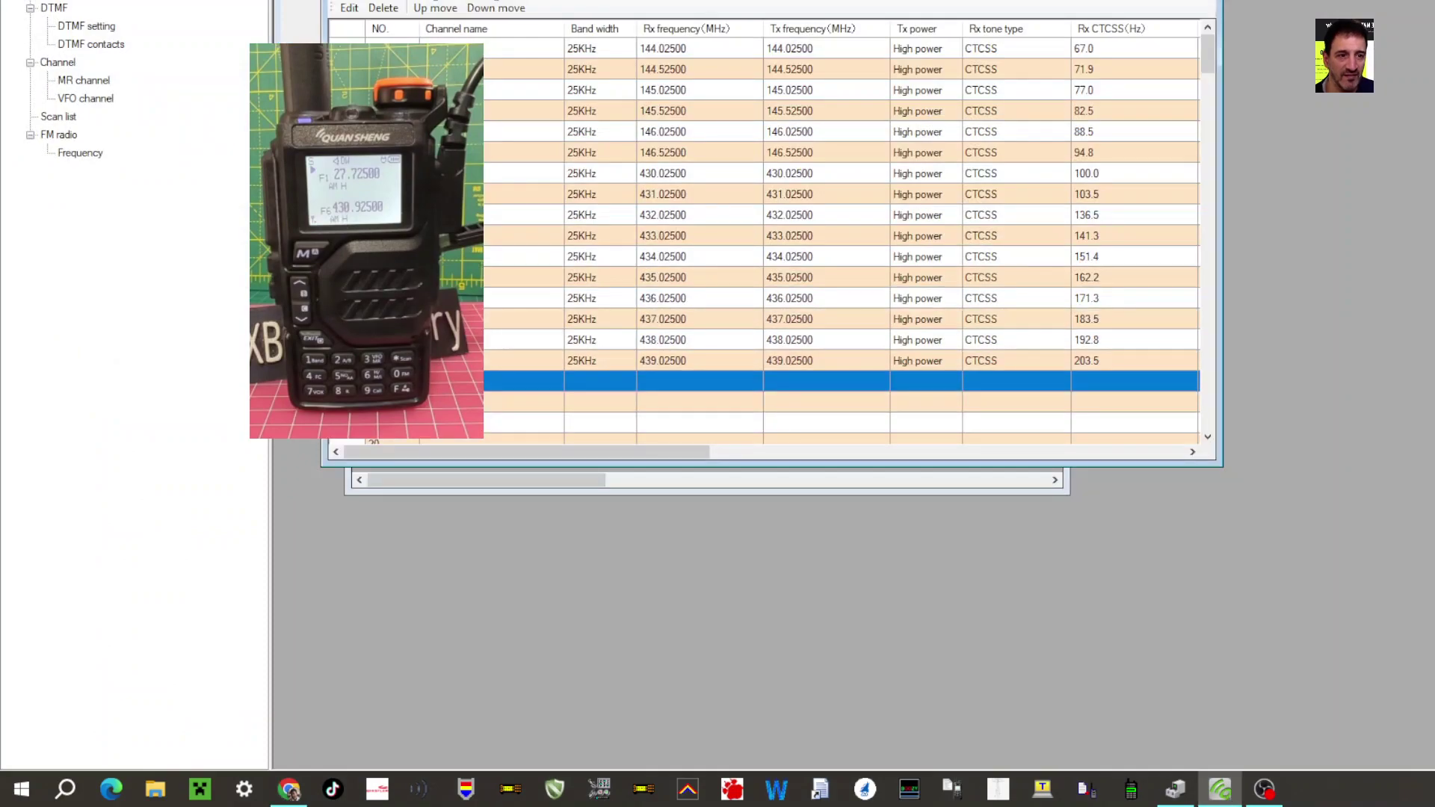
key(alt+Tab)
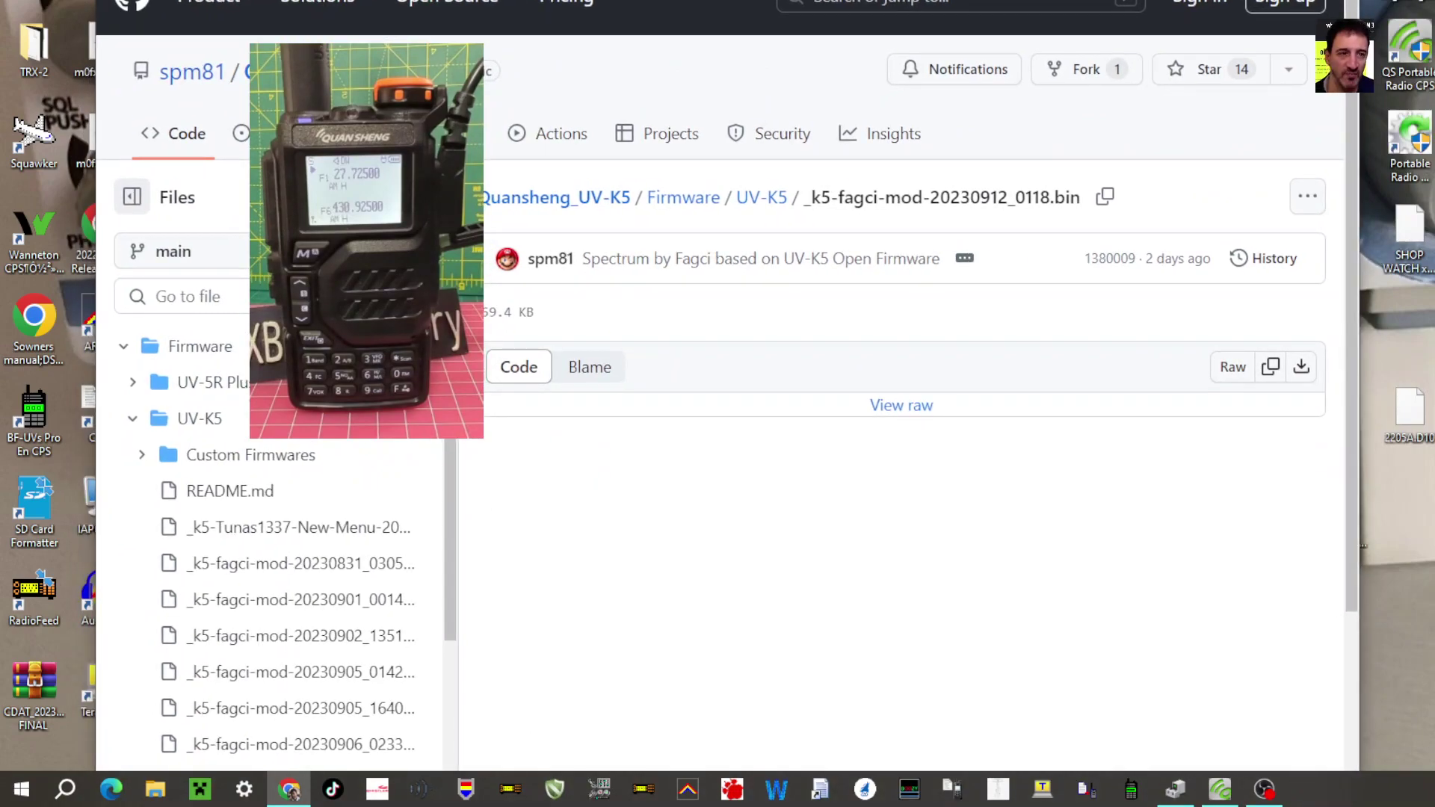
double_click(1410, 136)
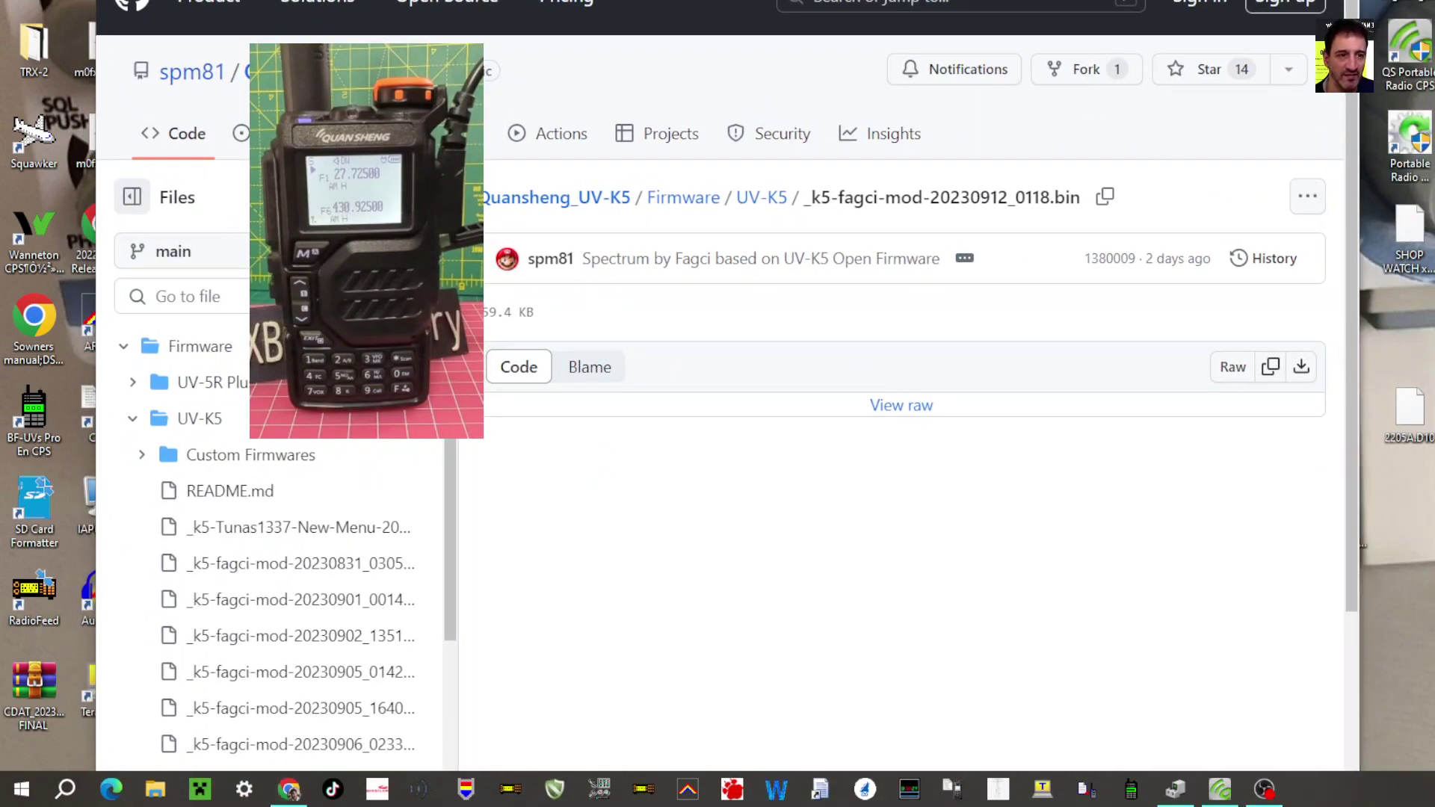
click(840, 437)
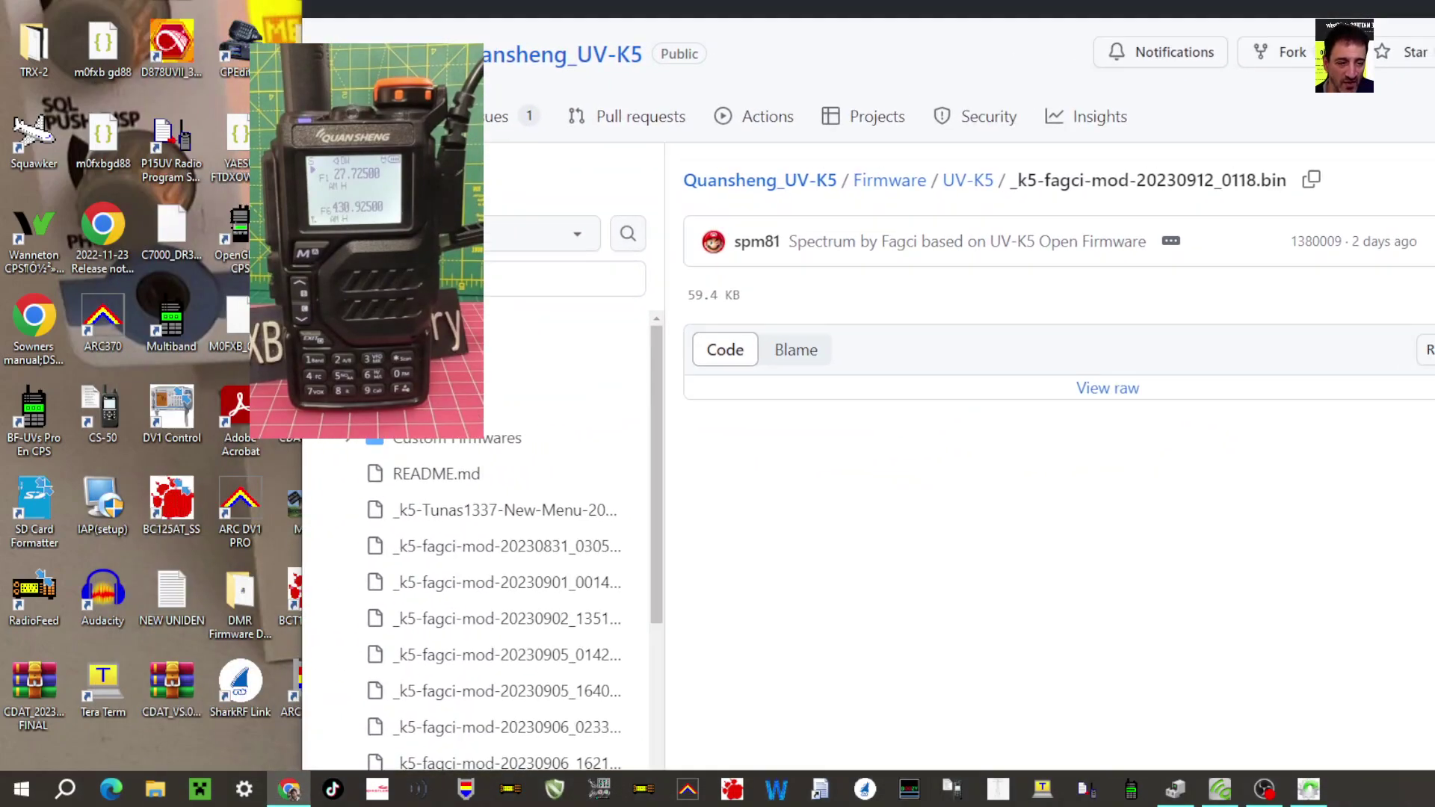
click(1312, 790)
drag(867, 179, 950, 240)
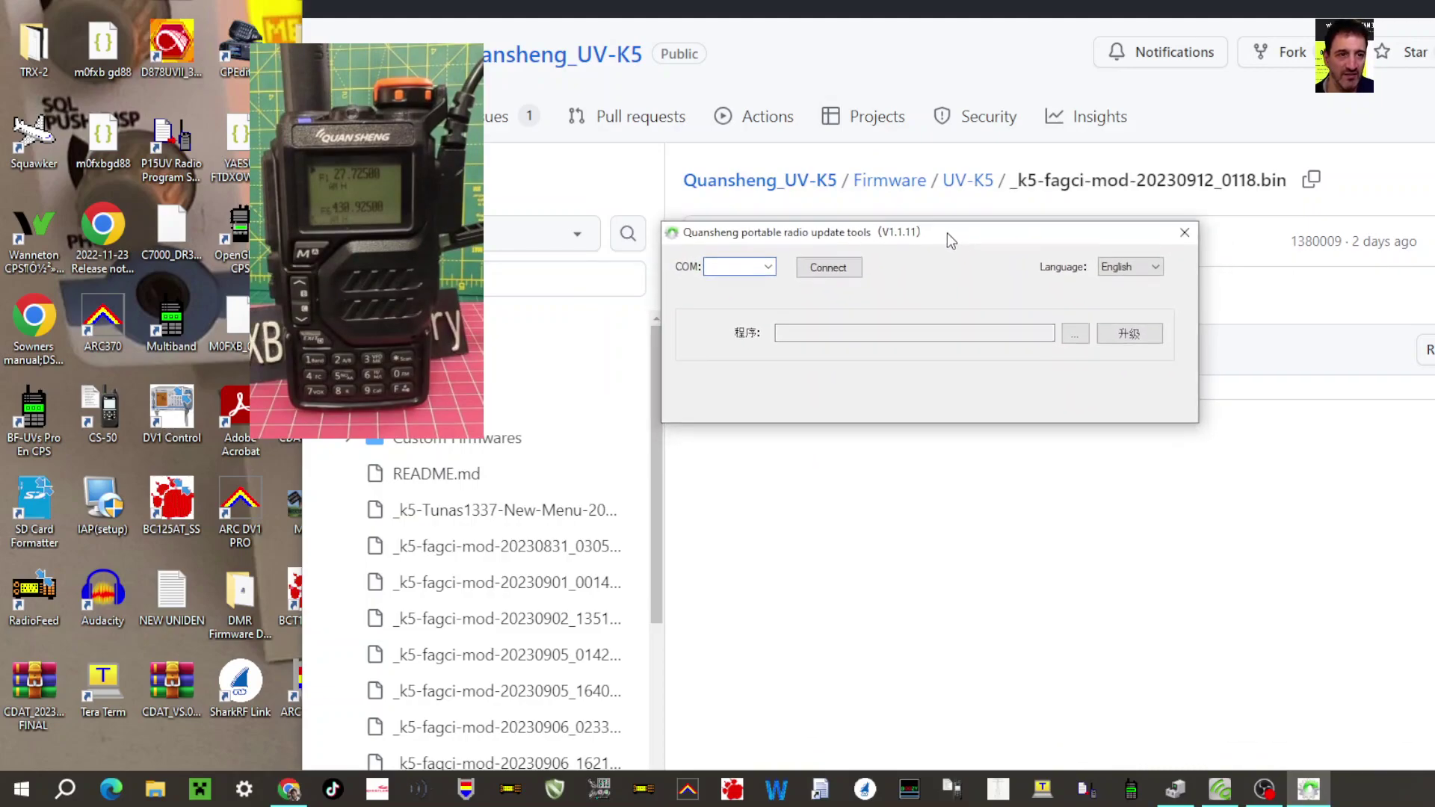
Step: Select COM11 and attempt to connect, dismissing the access-denied error
click(768, 266)
click(754, 296)
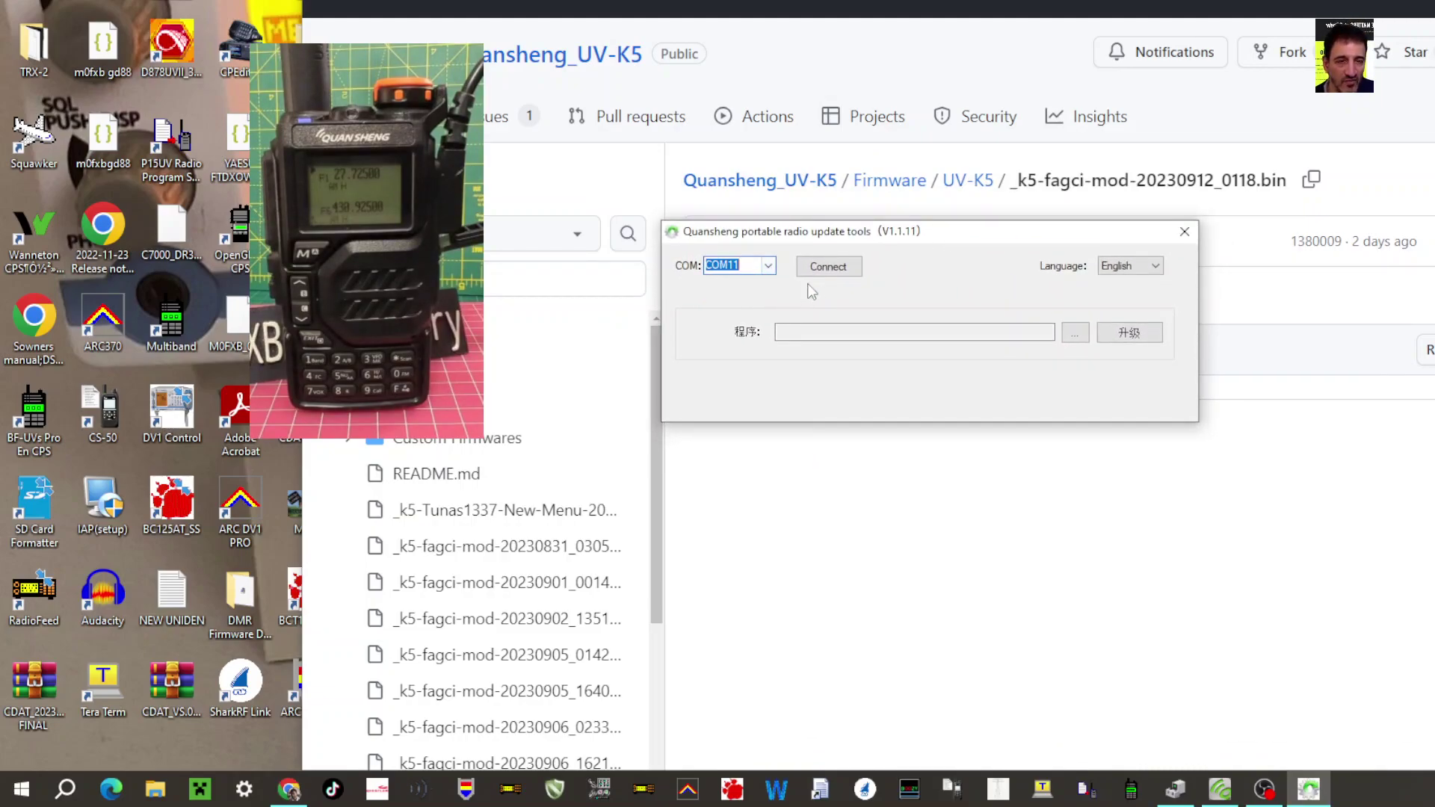
click(837, 277)
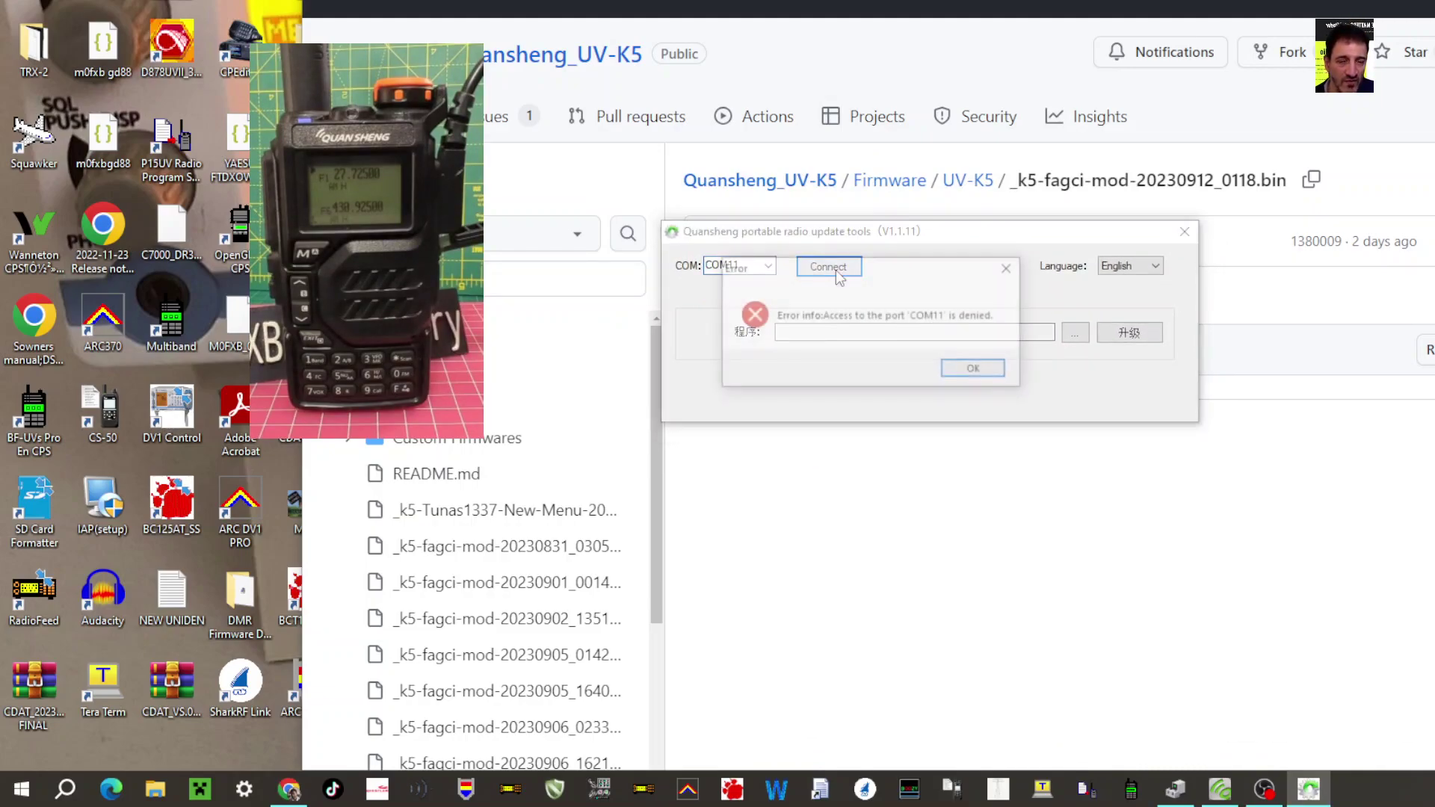
click(970, 371)
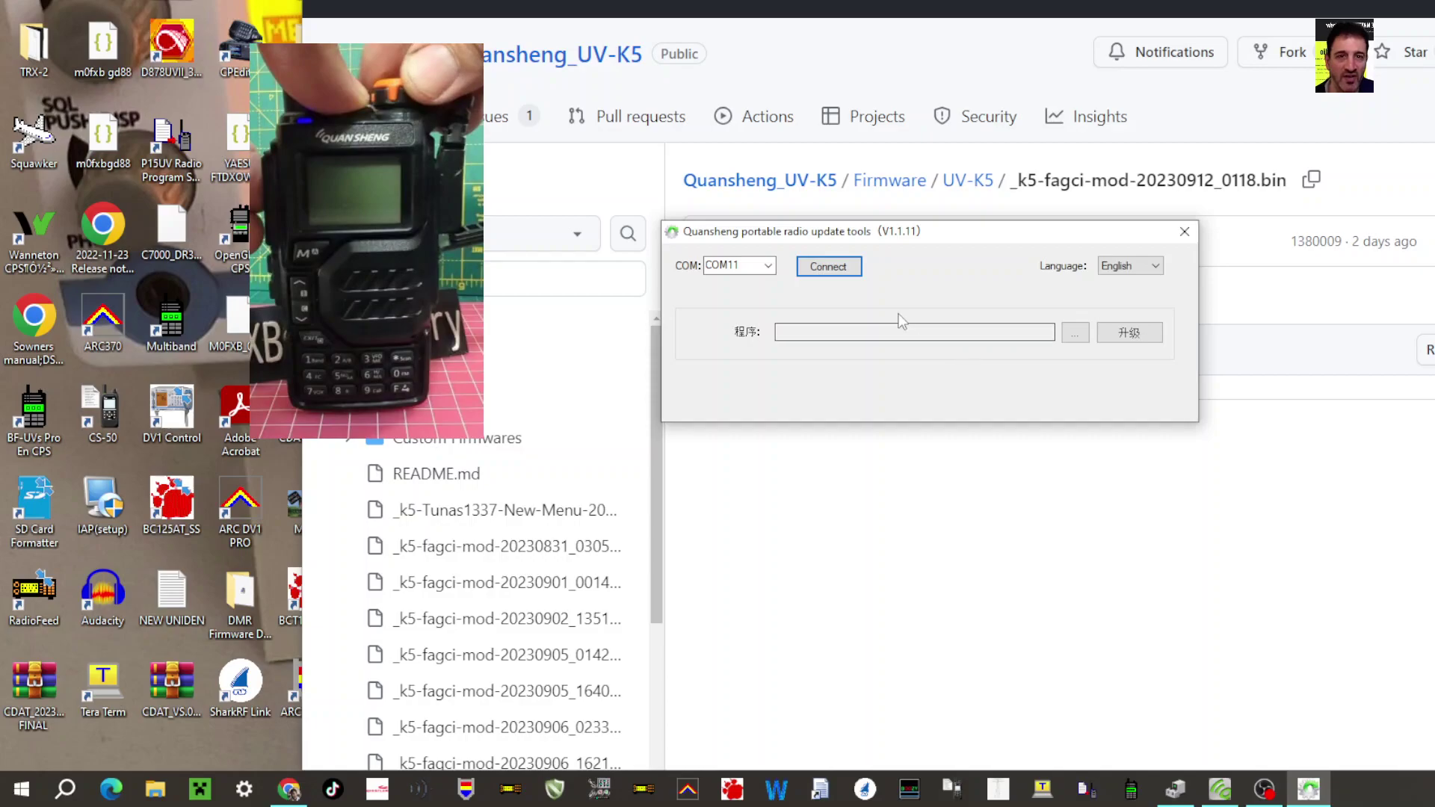
Step: Retry the COM11 connection, dismiss the error again, and close the updater
click(837, 270)
click(976, 370)
click(1184, 232)
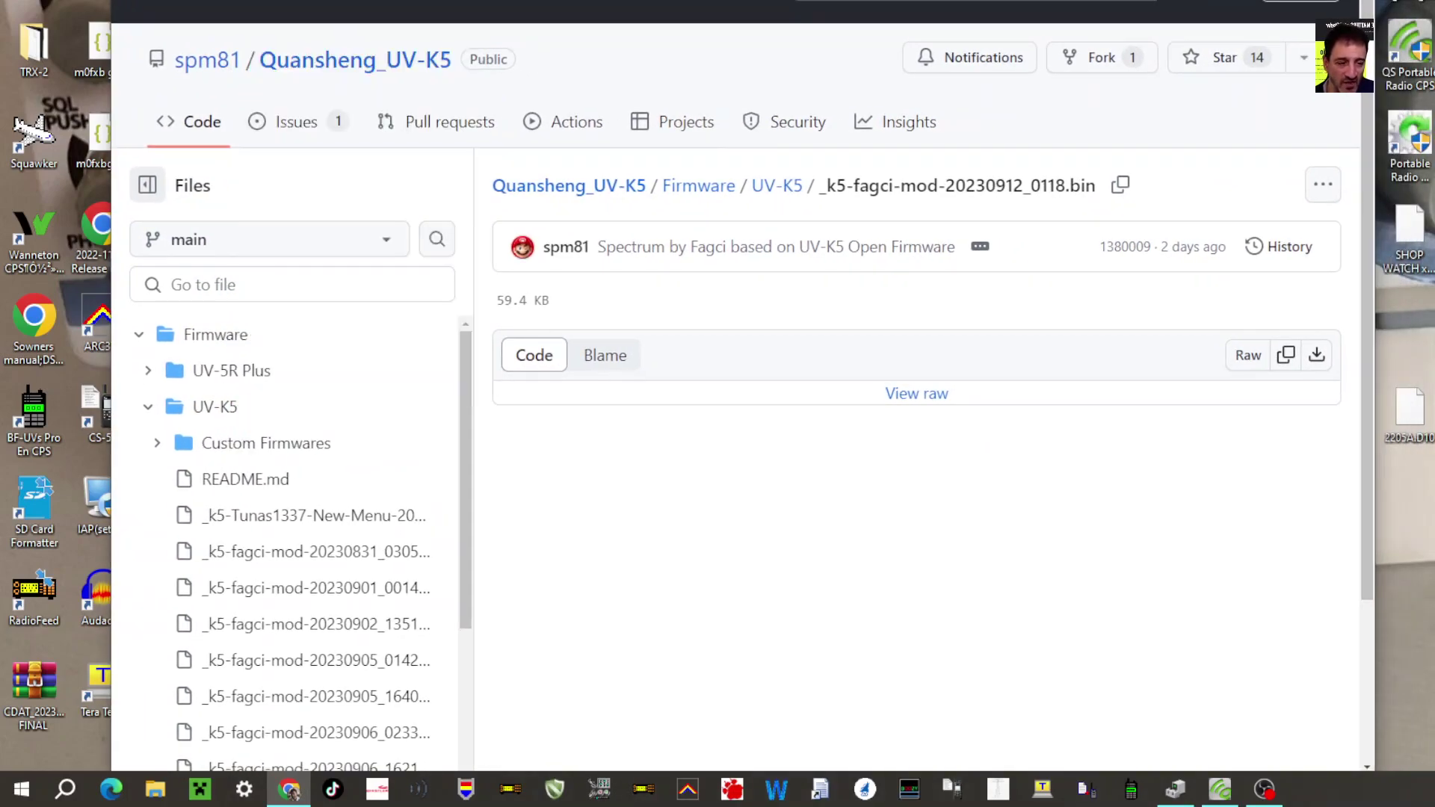
Step: Relaunch the updater as administrator and retry COM11, which still gives access denied
double_click(1417, 142)
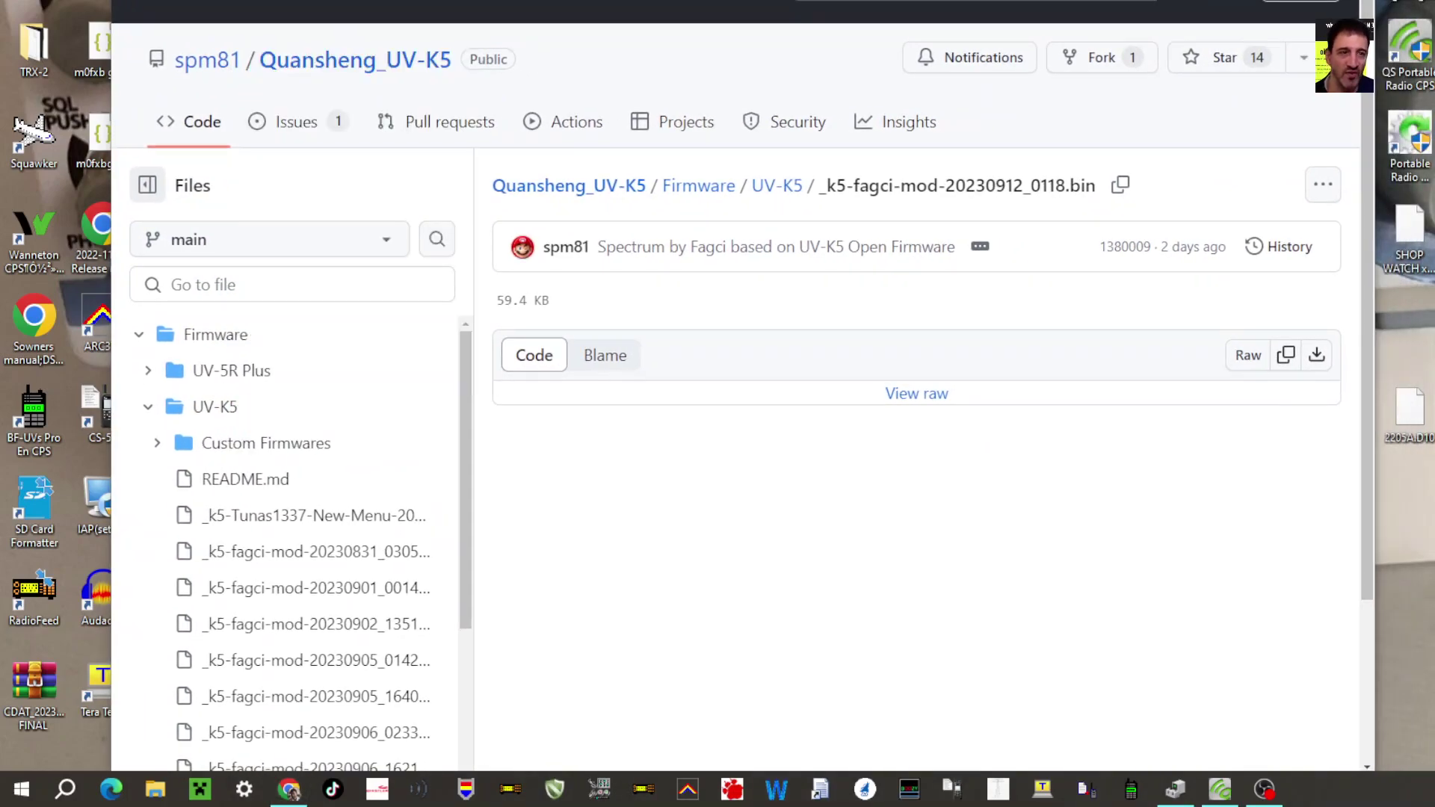
click(801, 442)
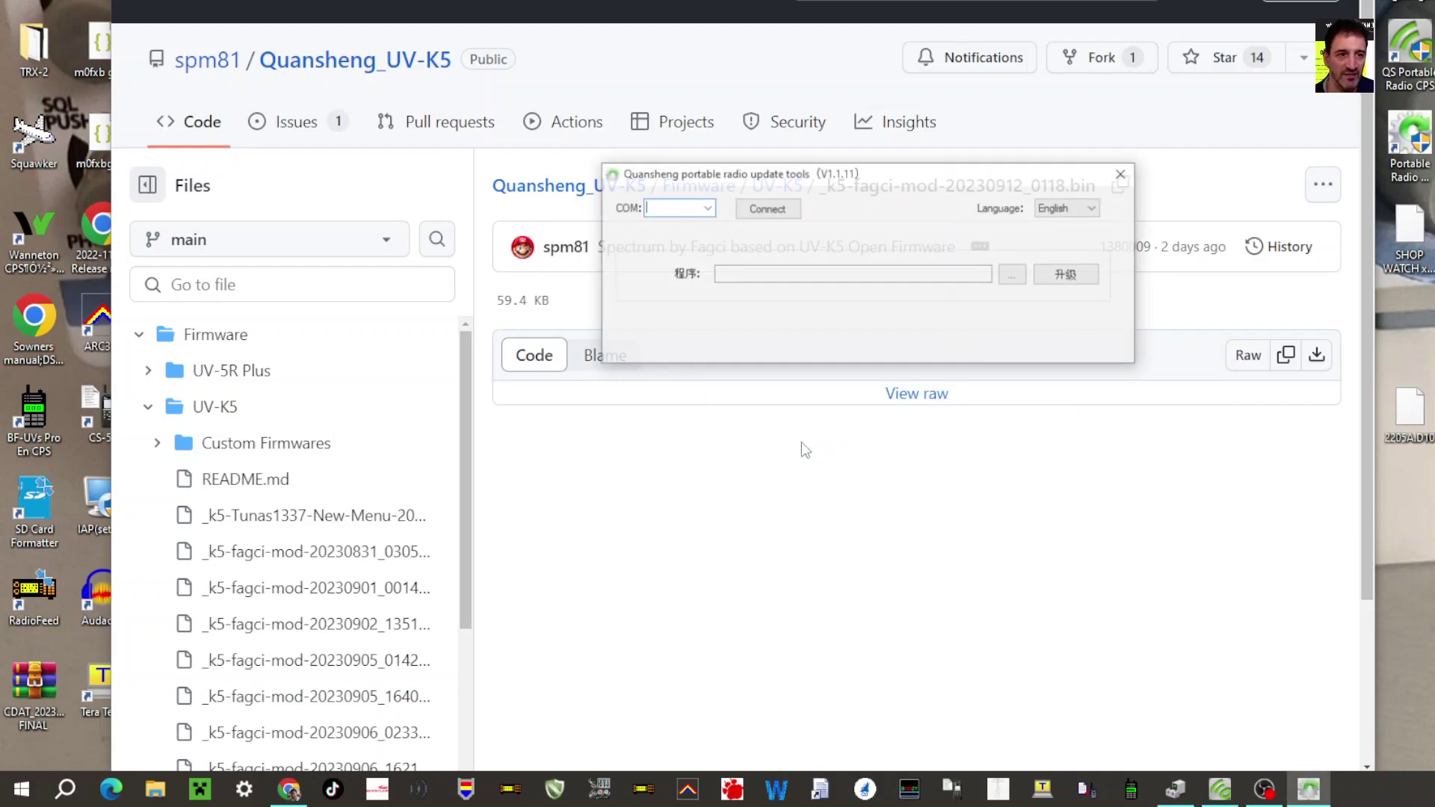
click(707, 209)
click(689, 236)
click(774, 210)
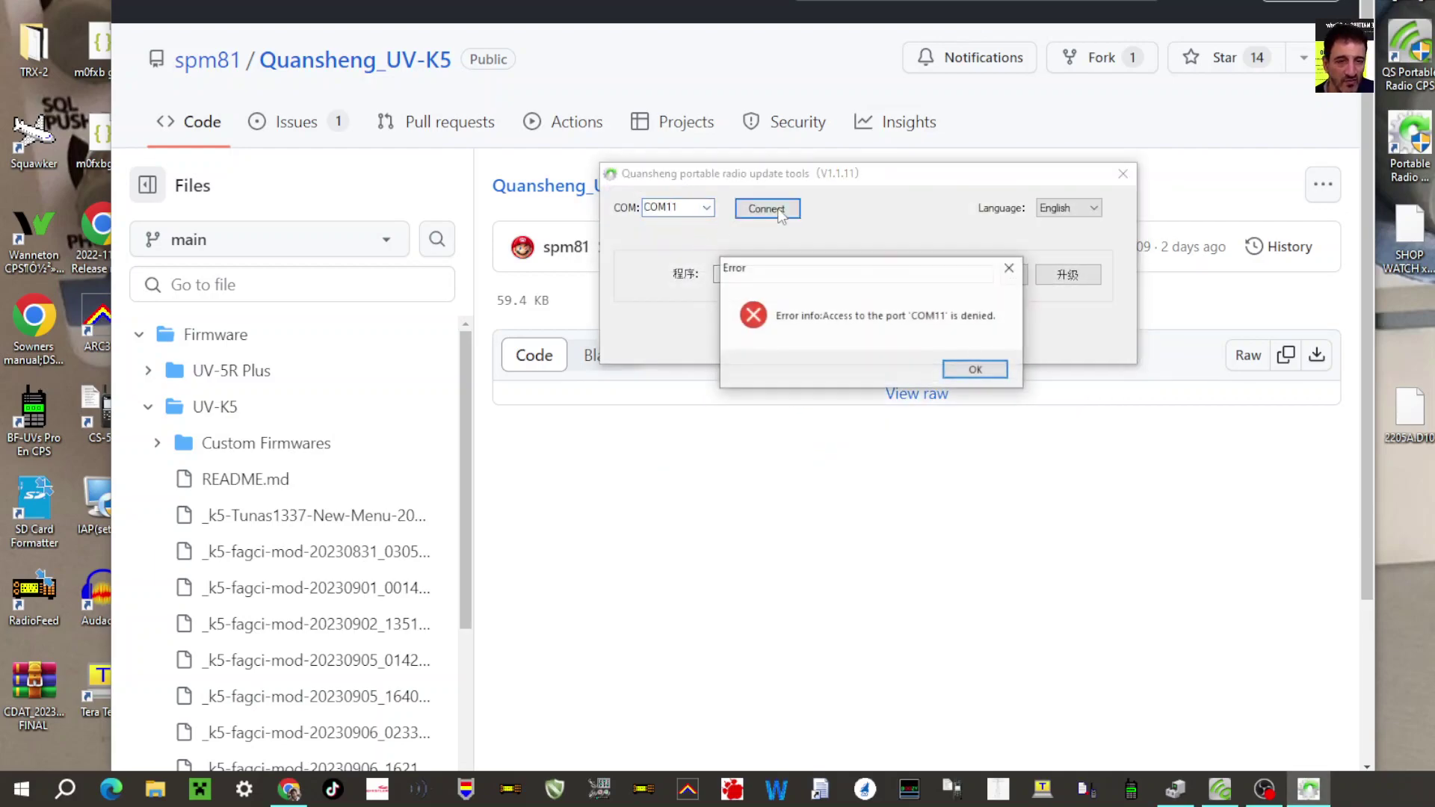
click(978, 371)
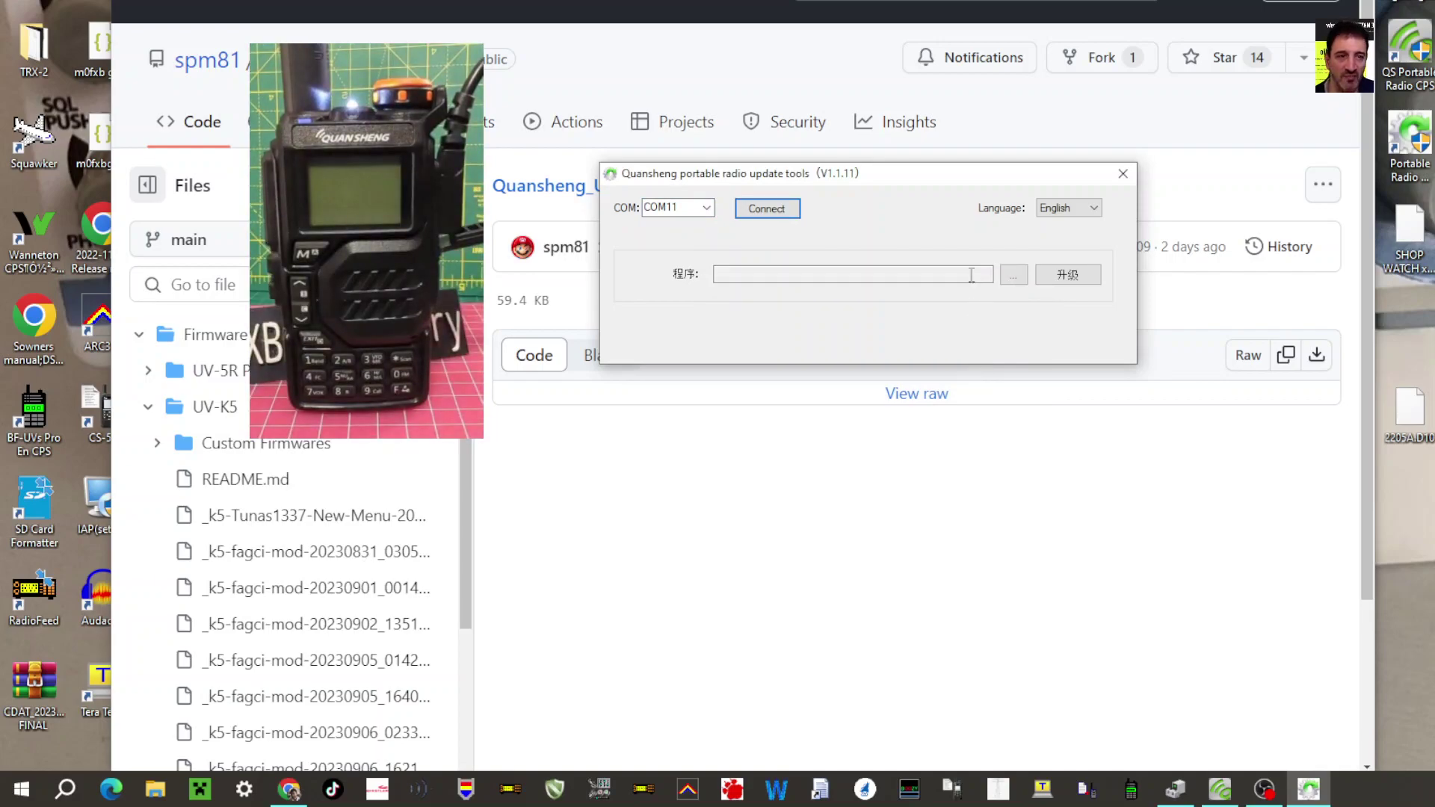
Step: Close the channel programming software with Alt+F4 and connect the updater on COM11
click(927, 421)
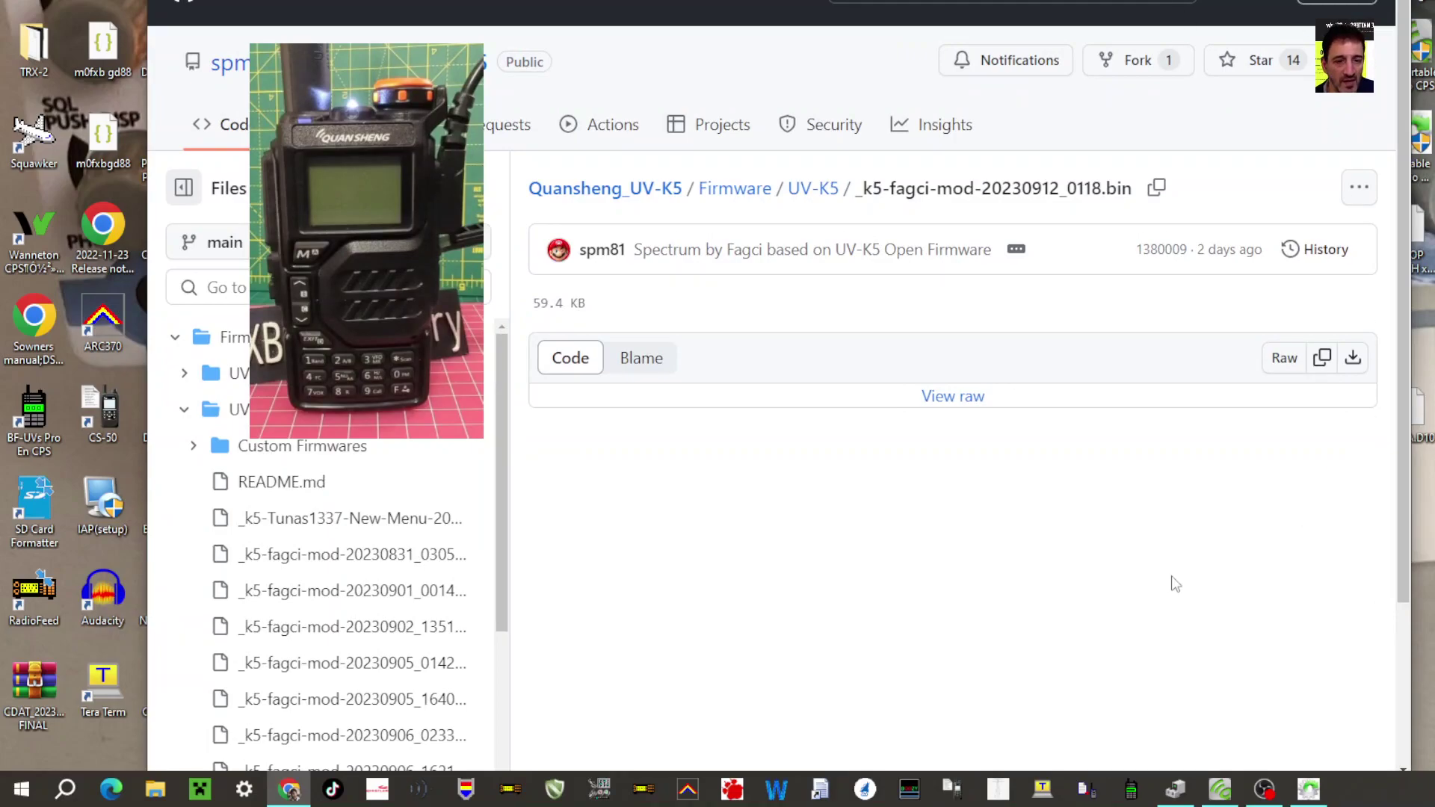
click(1308, 794)
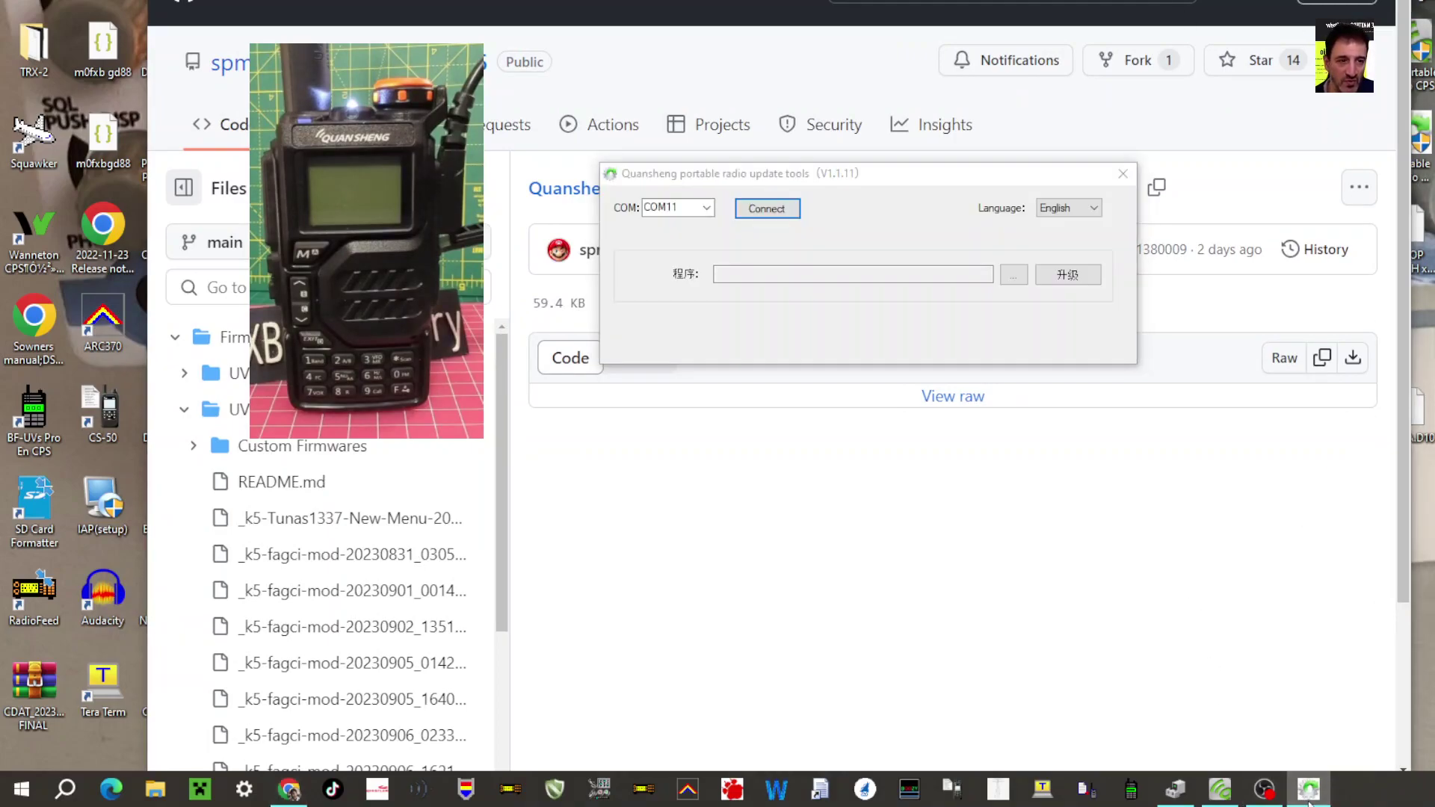
click(1220, 789)
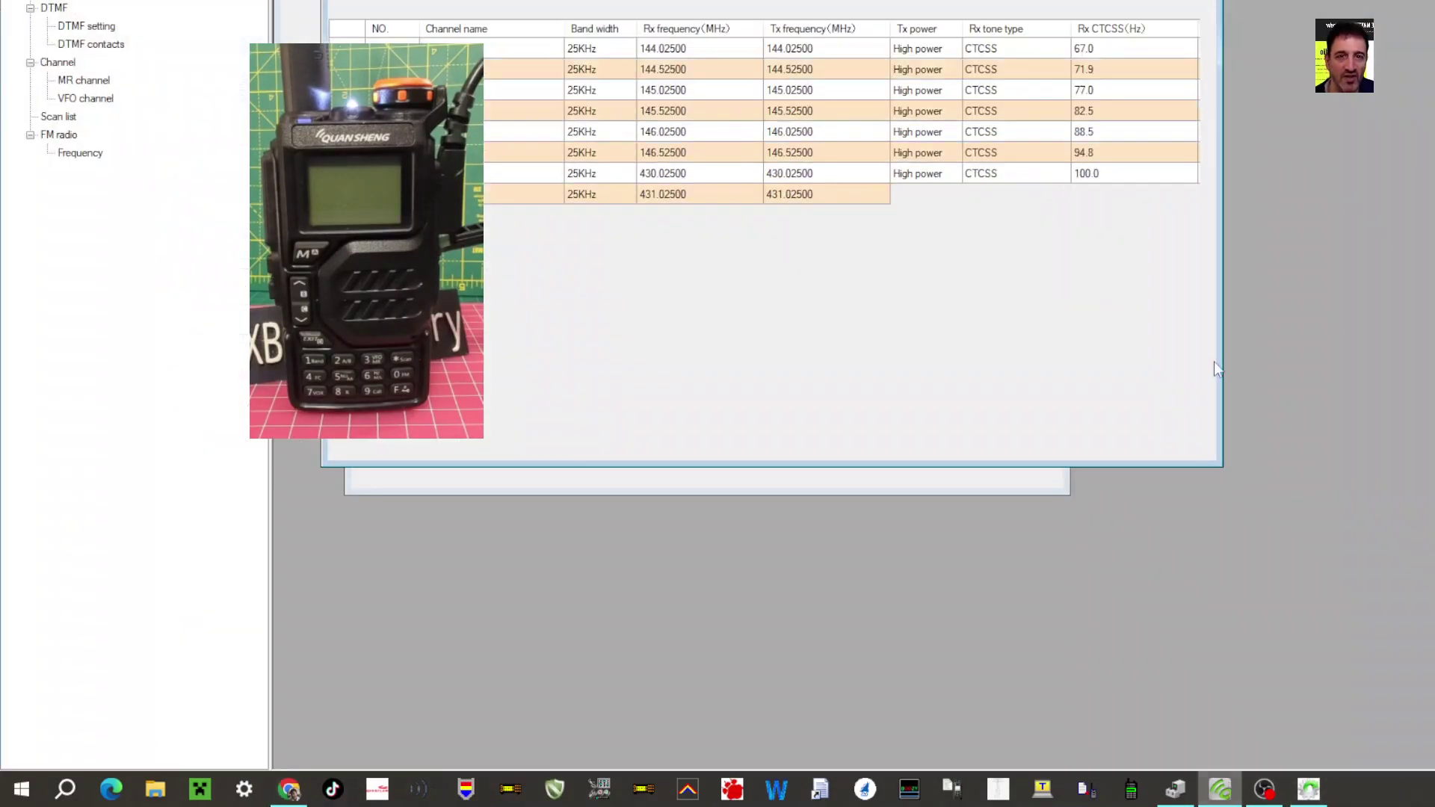
key(alt+F4)
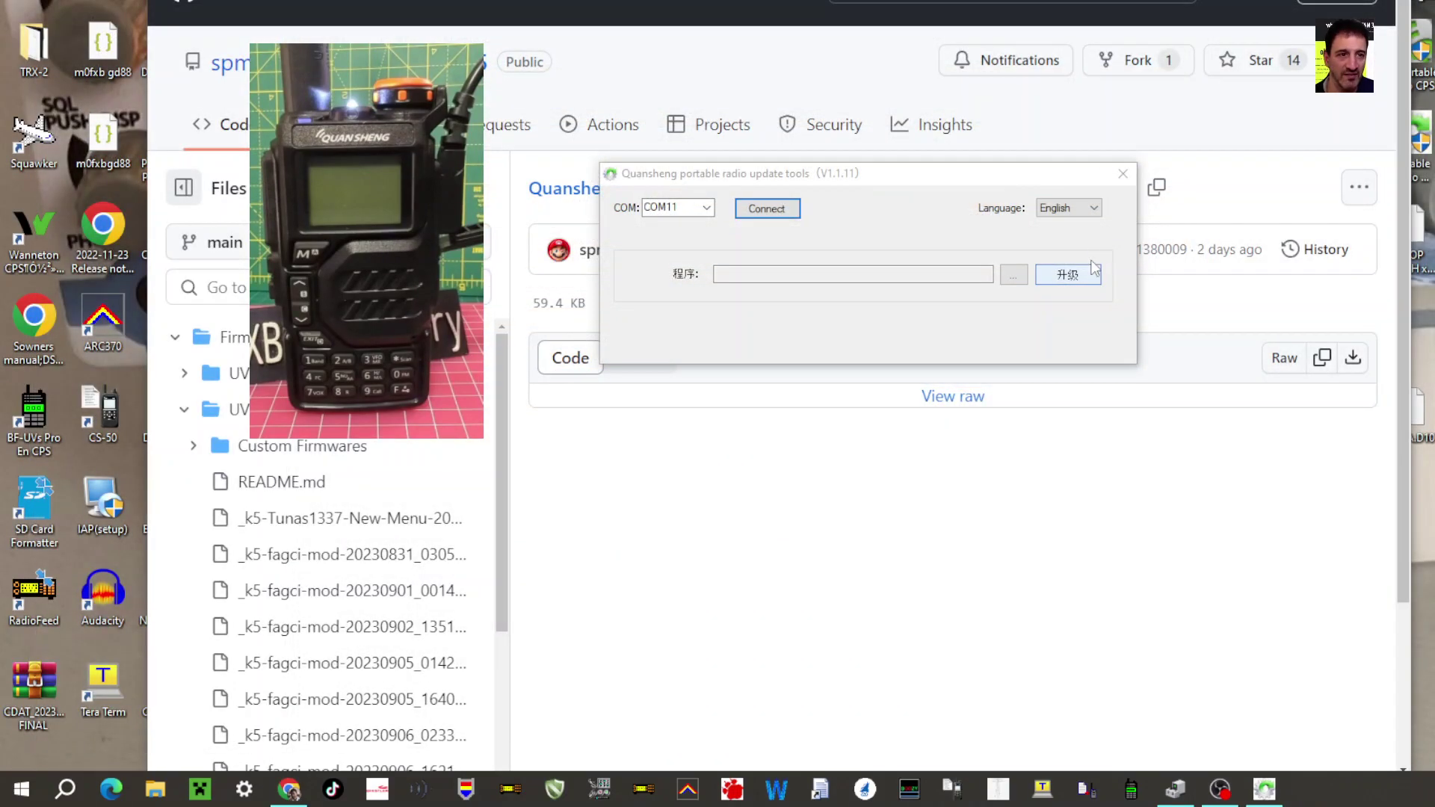
click(759, 211)
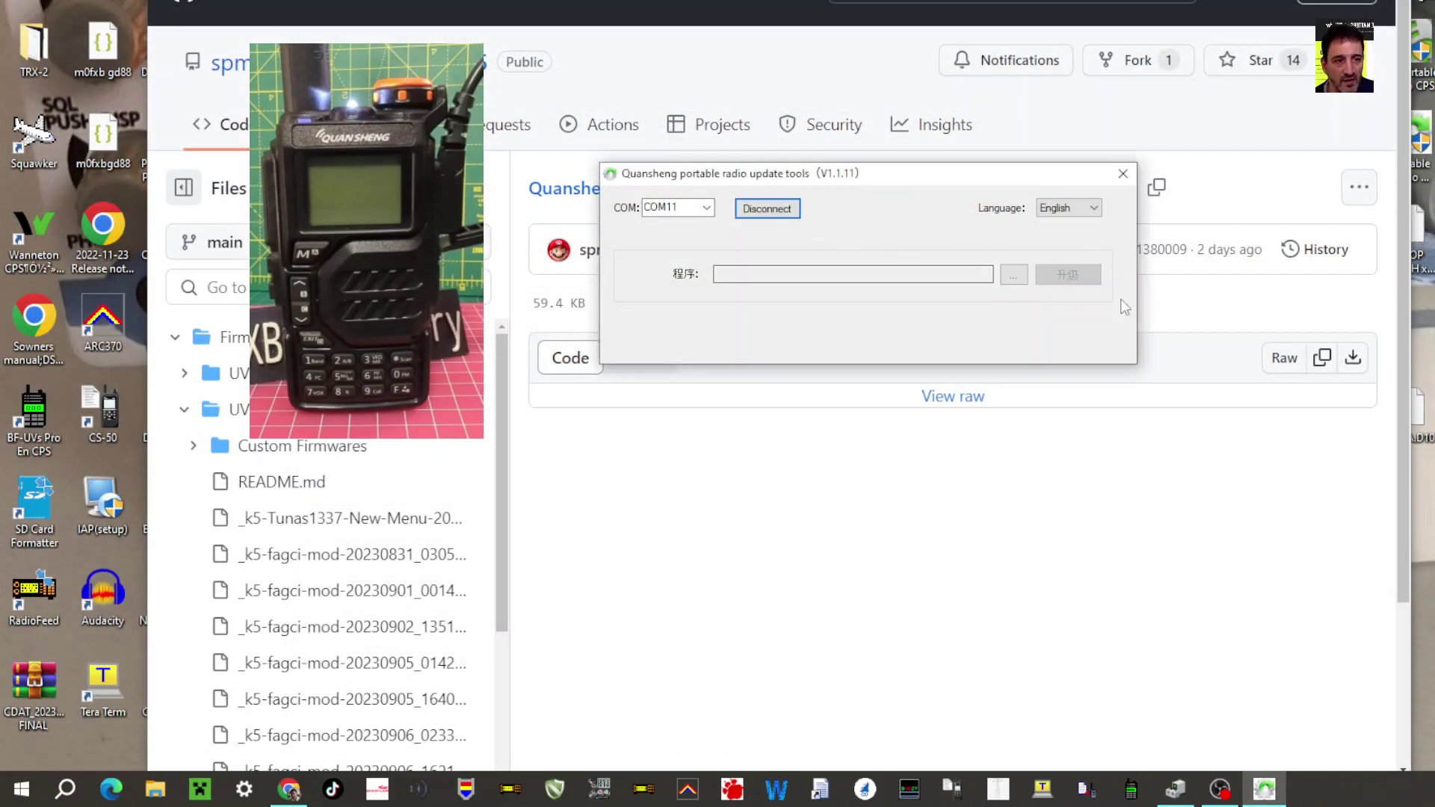
Step: Load a fagci-mod .bin from Downloads, then swap it for the Tunas1337 New Menu firmware
click(1015, 278)
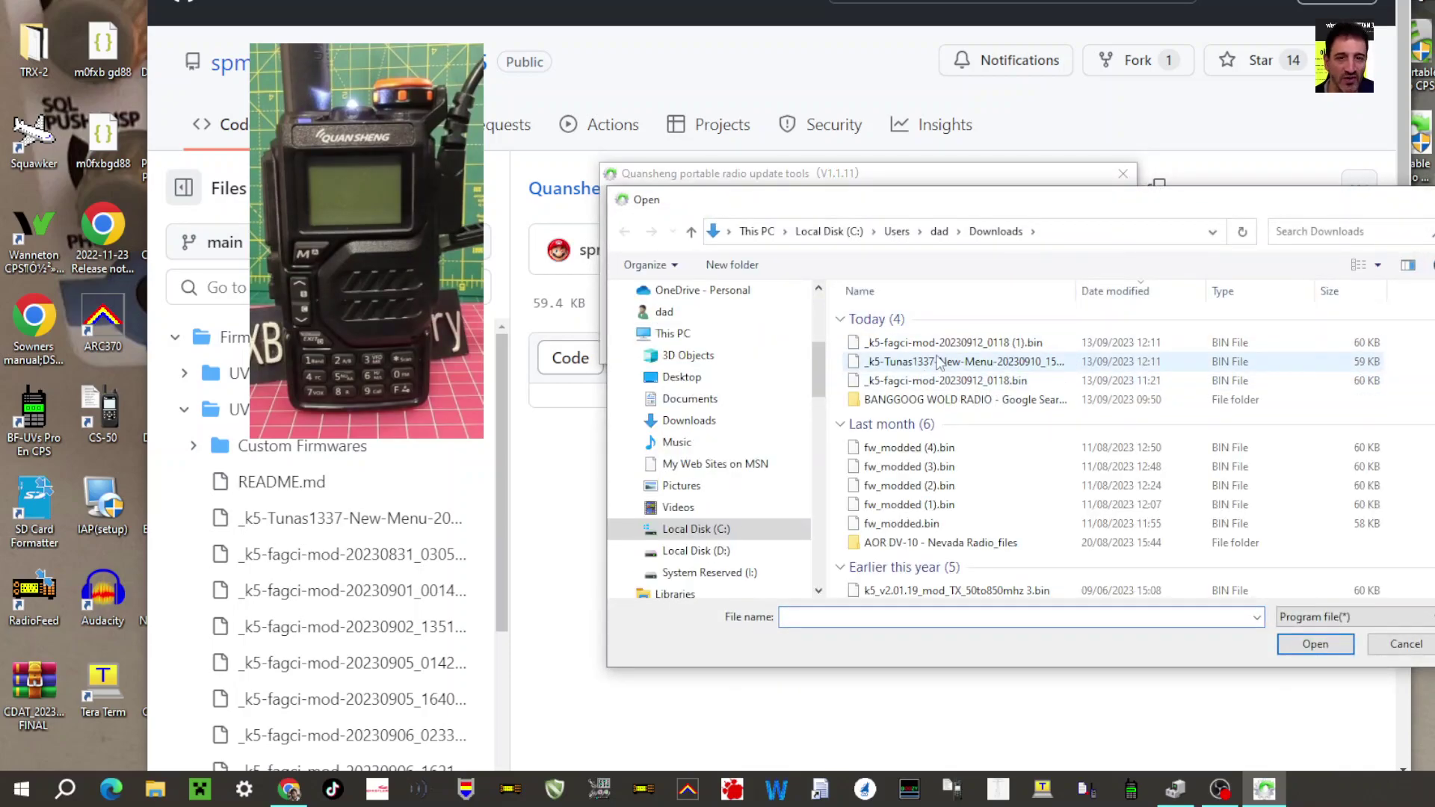
double_click(941, 346)
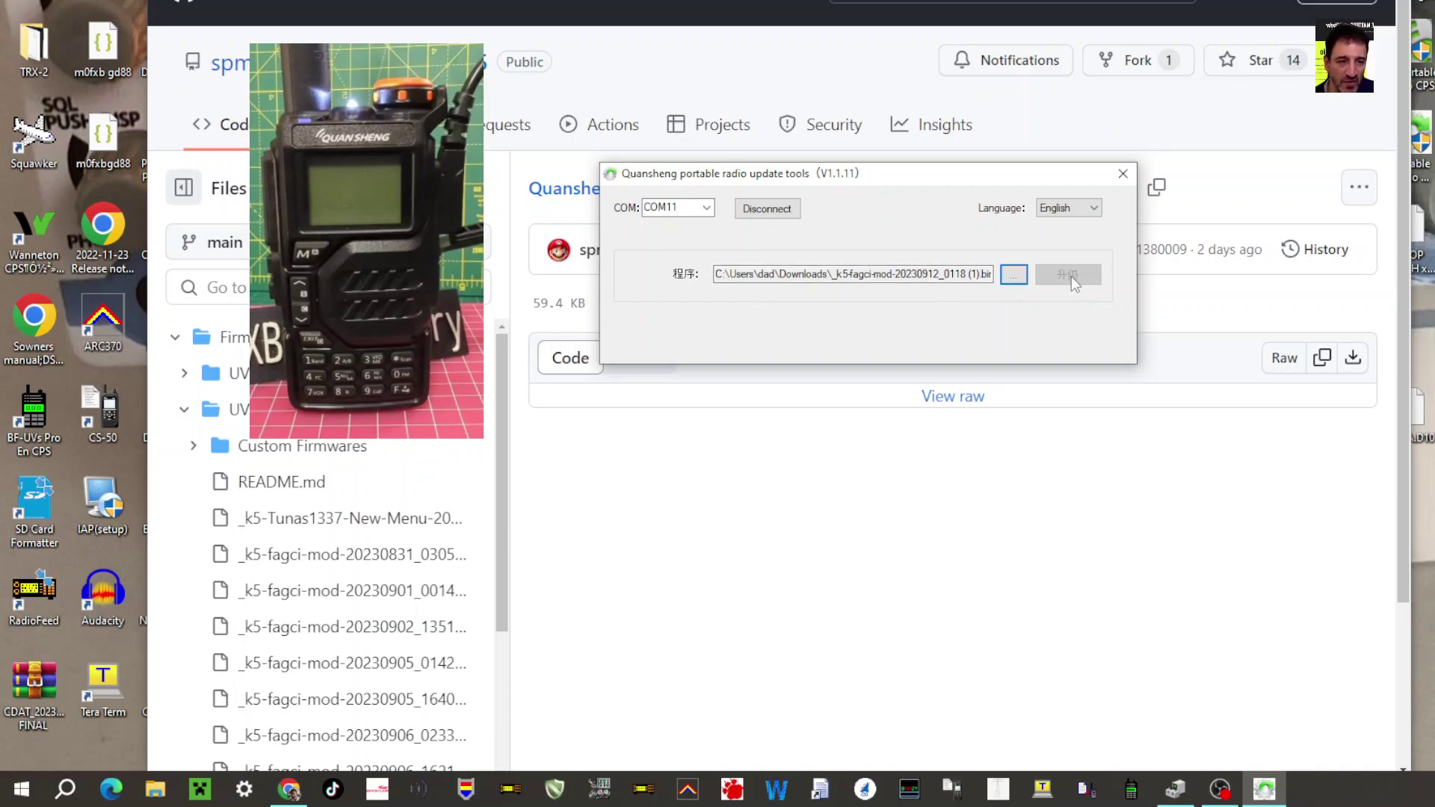
click(1013, 275)
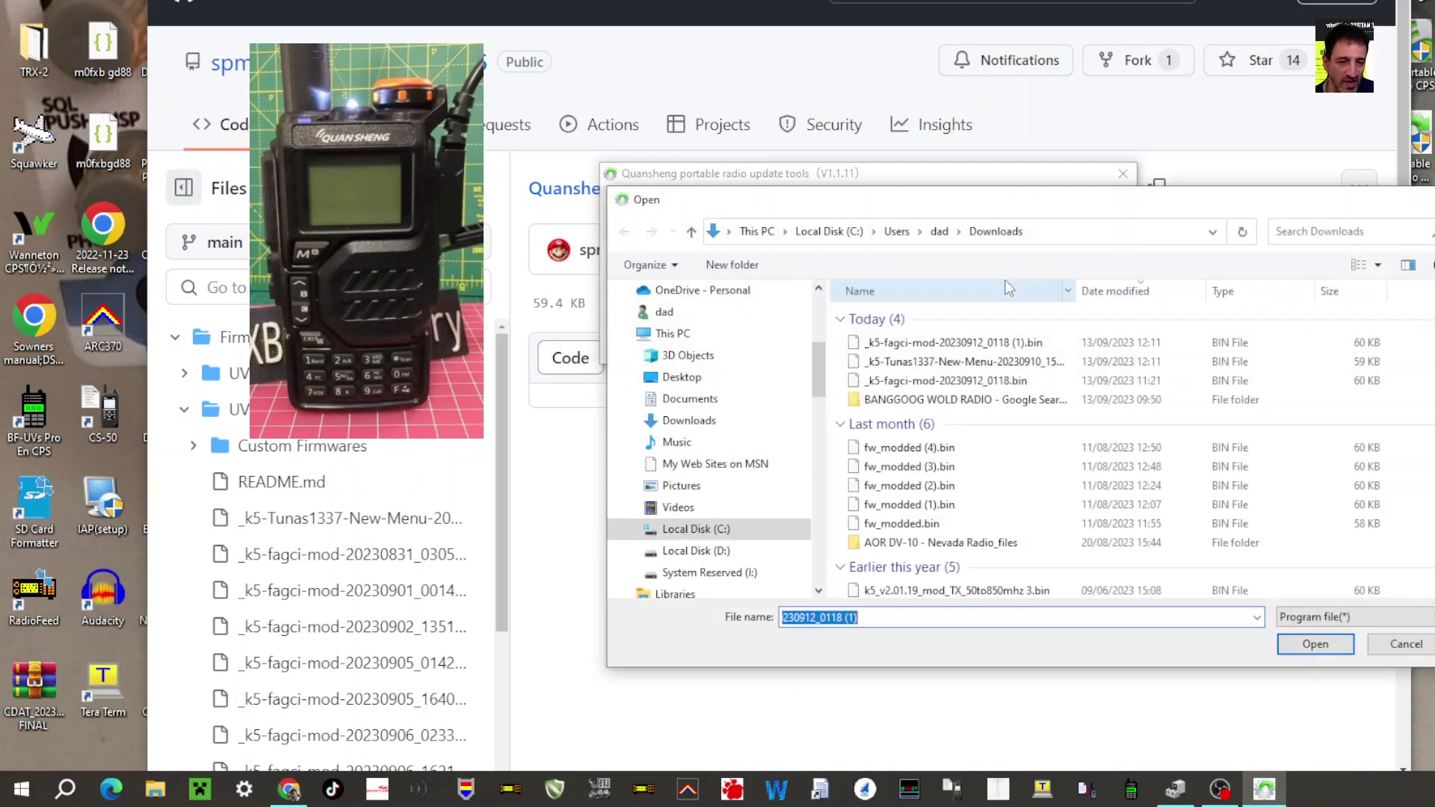
double_click(949, 362)
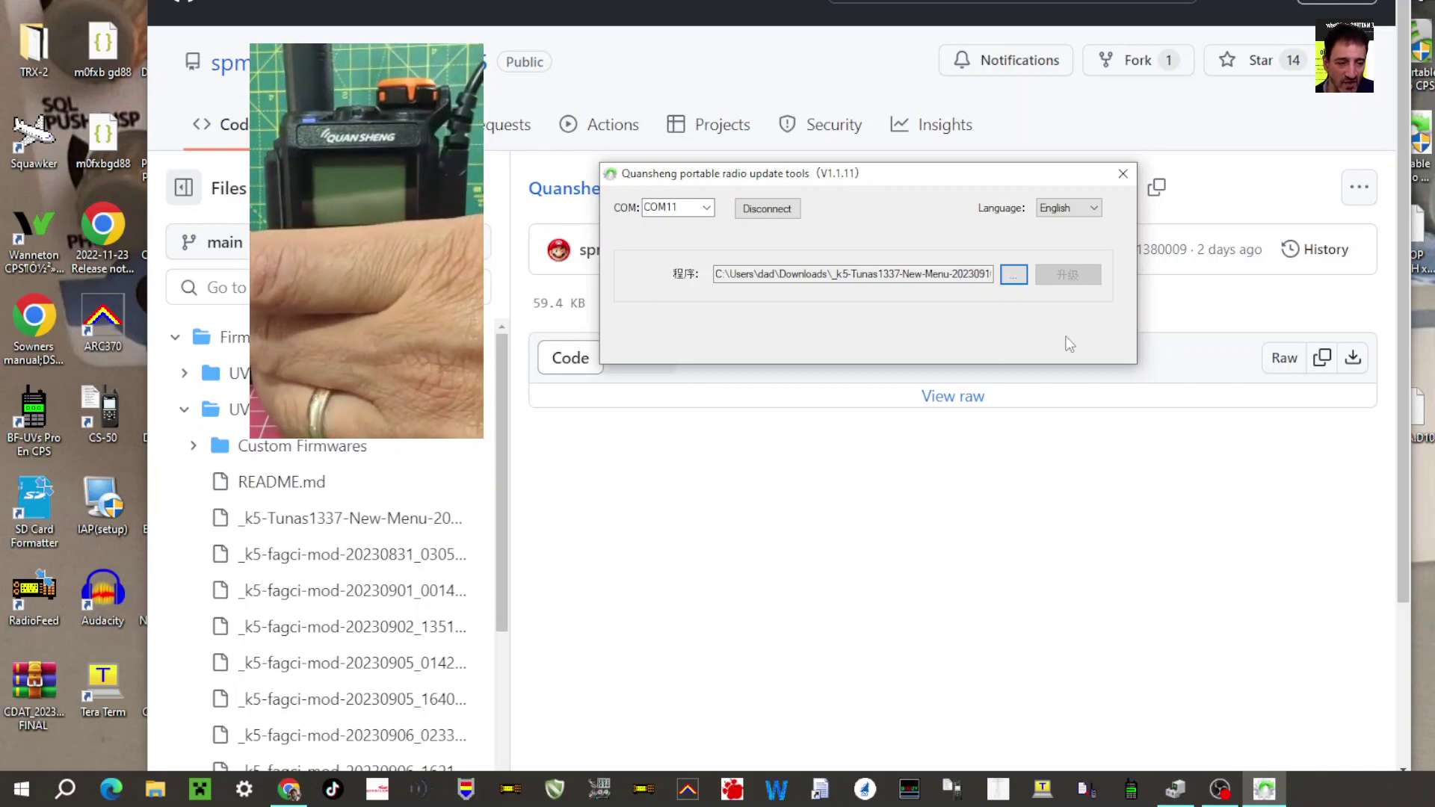
Step: Restart Updater.exe with administrator rights and connect it to the radio on COM11
click(1122, 175)
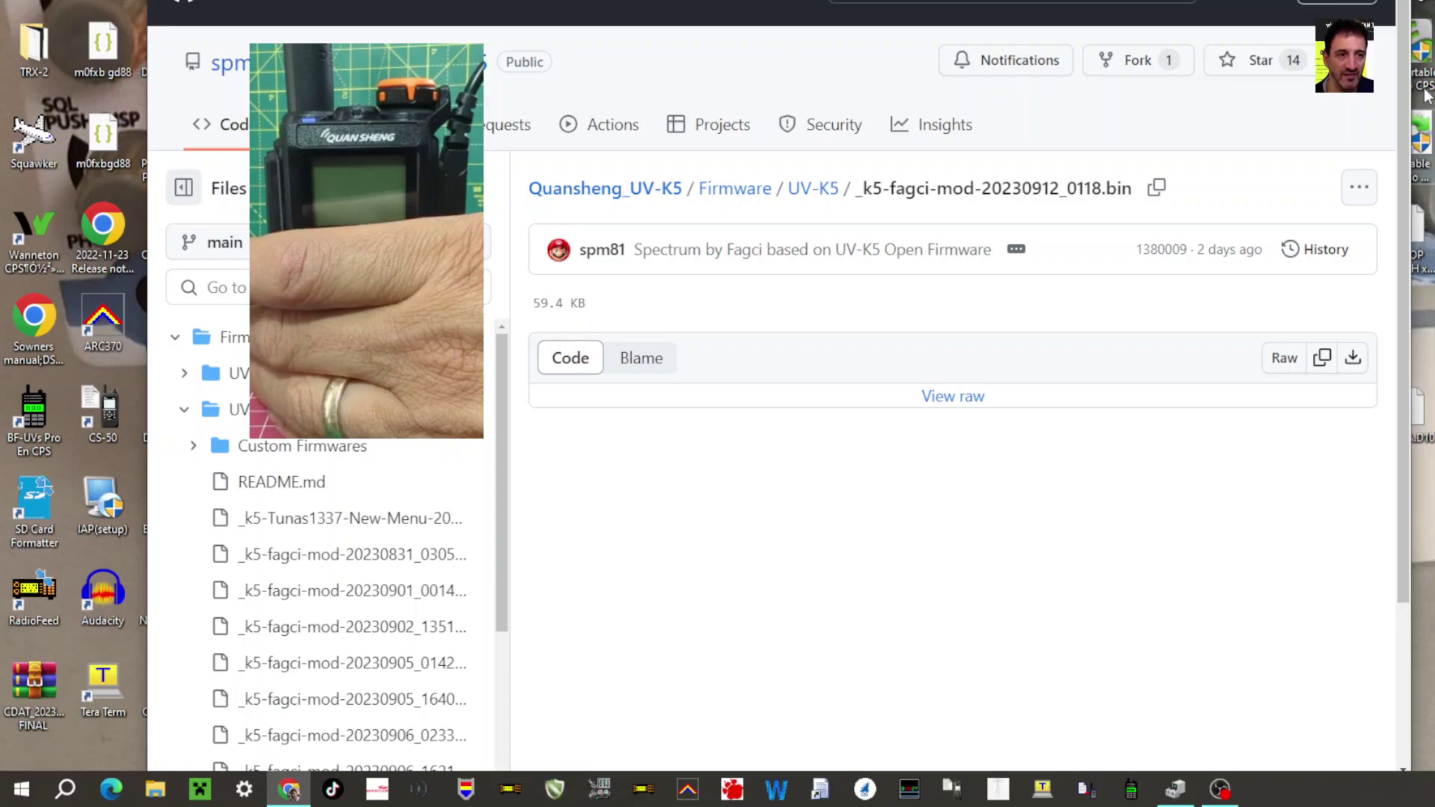
double_click(1423, 142)
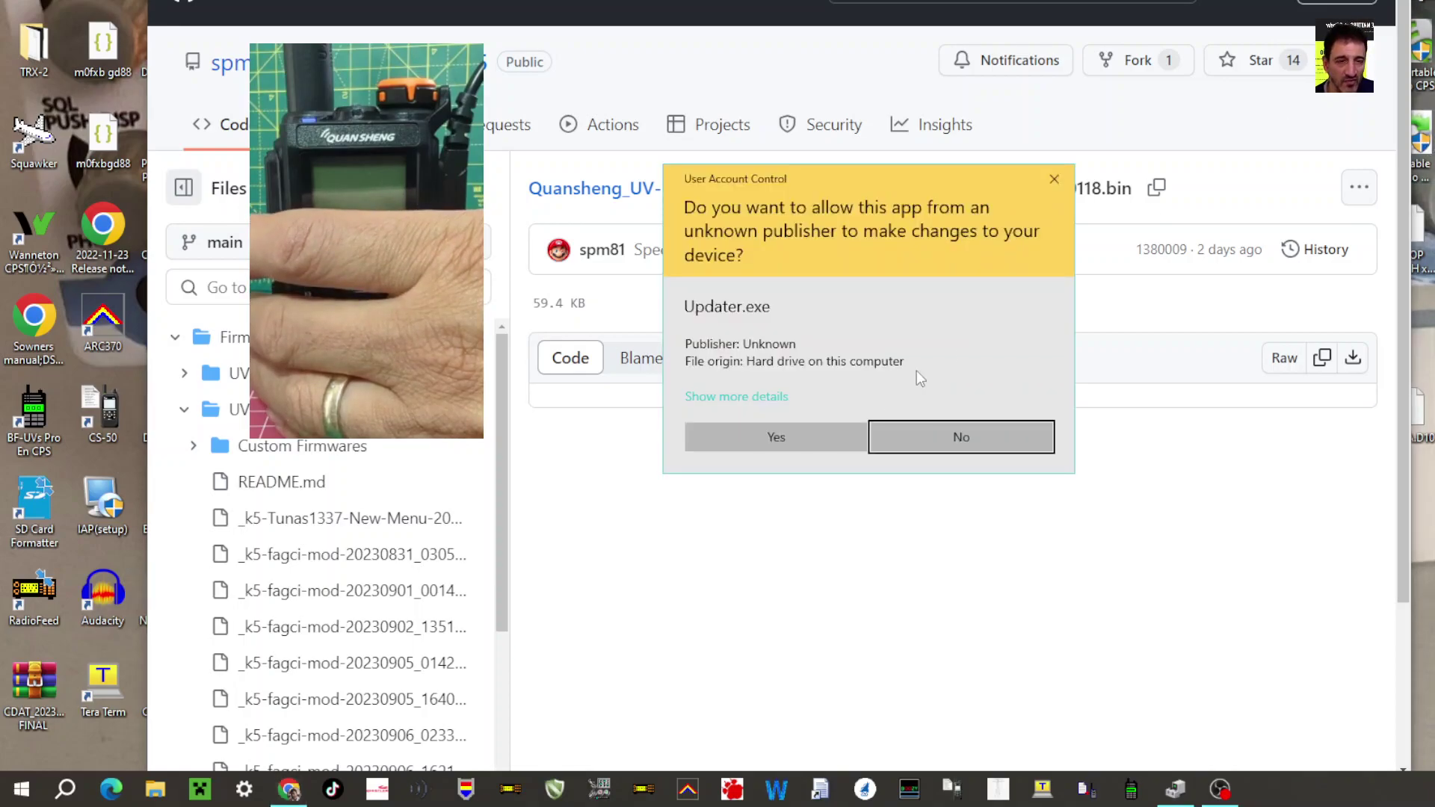
click(810, 441)
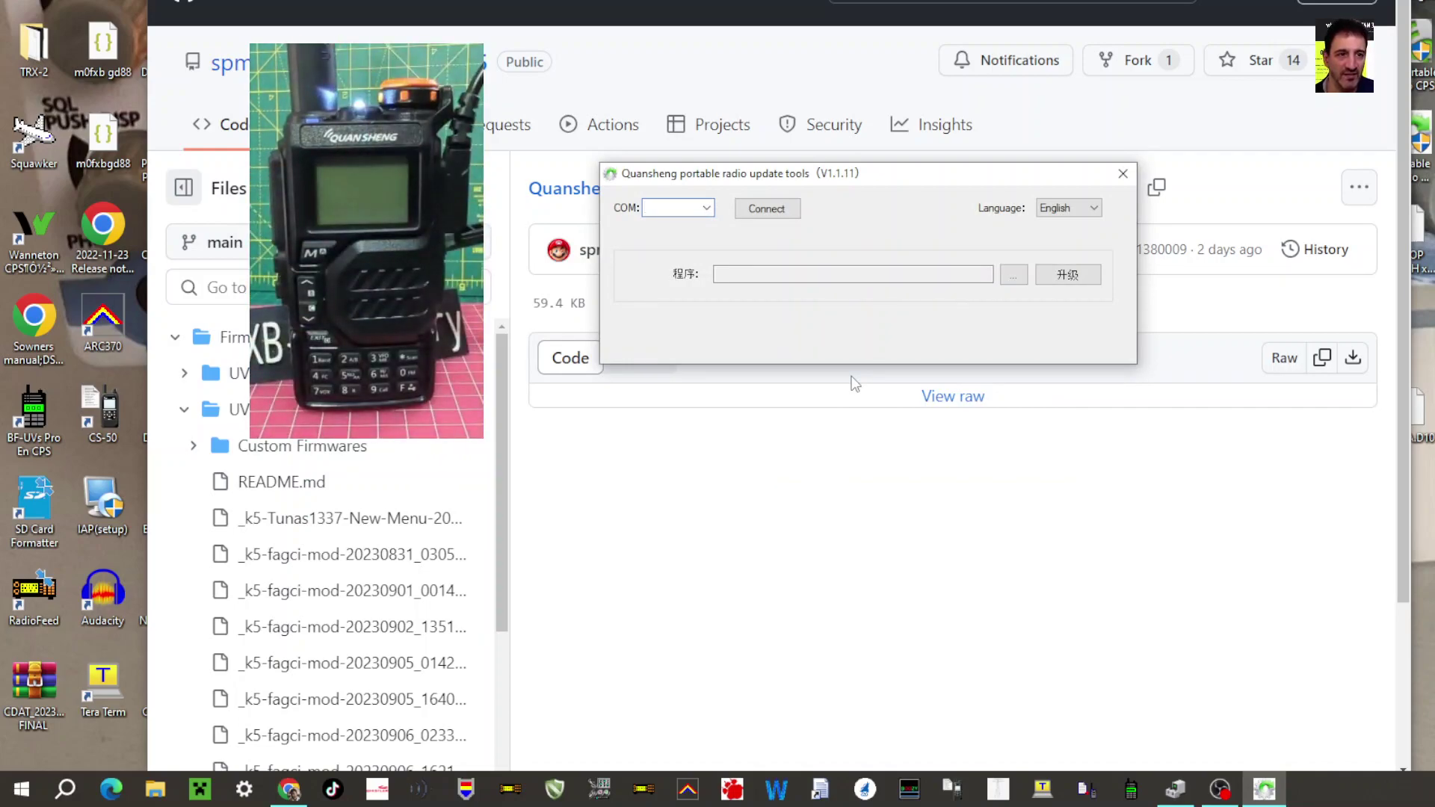
click(707, 208)
click(680, 238)
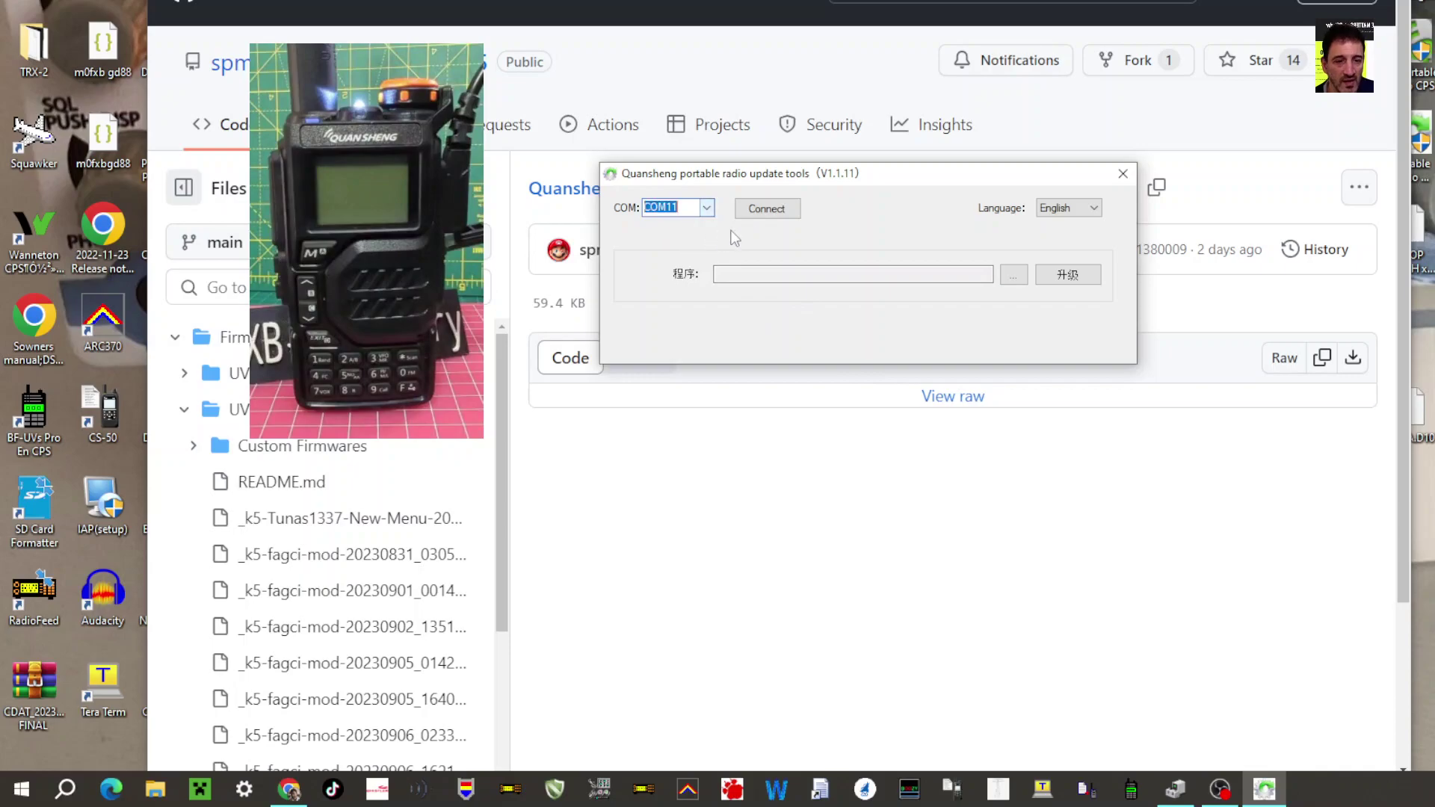
click(764, 213)
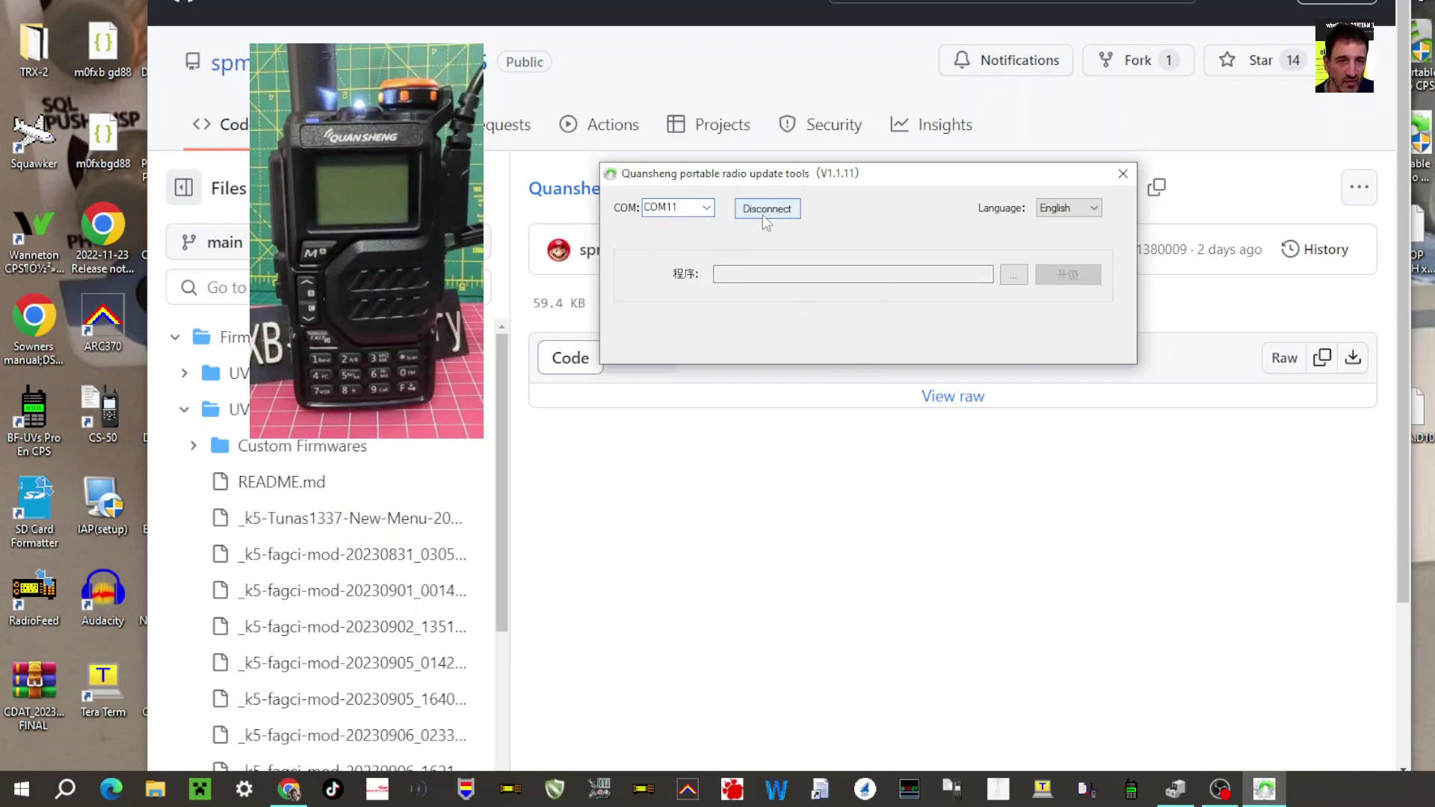
Step: Load _k5-fagci-mod-20230912_0118.bin from Downloads as the firmware to flash
click(1014, 275)
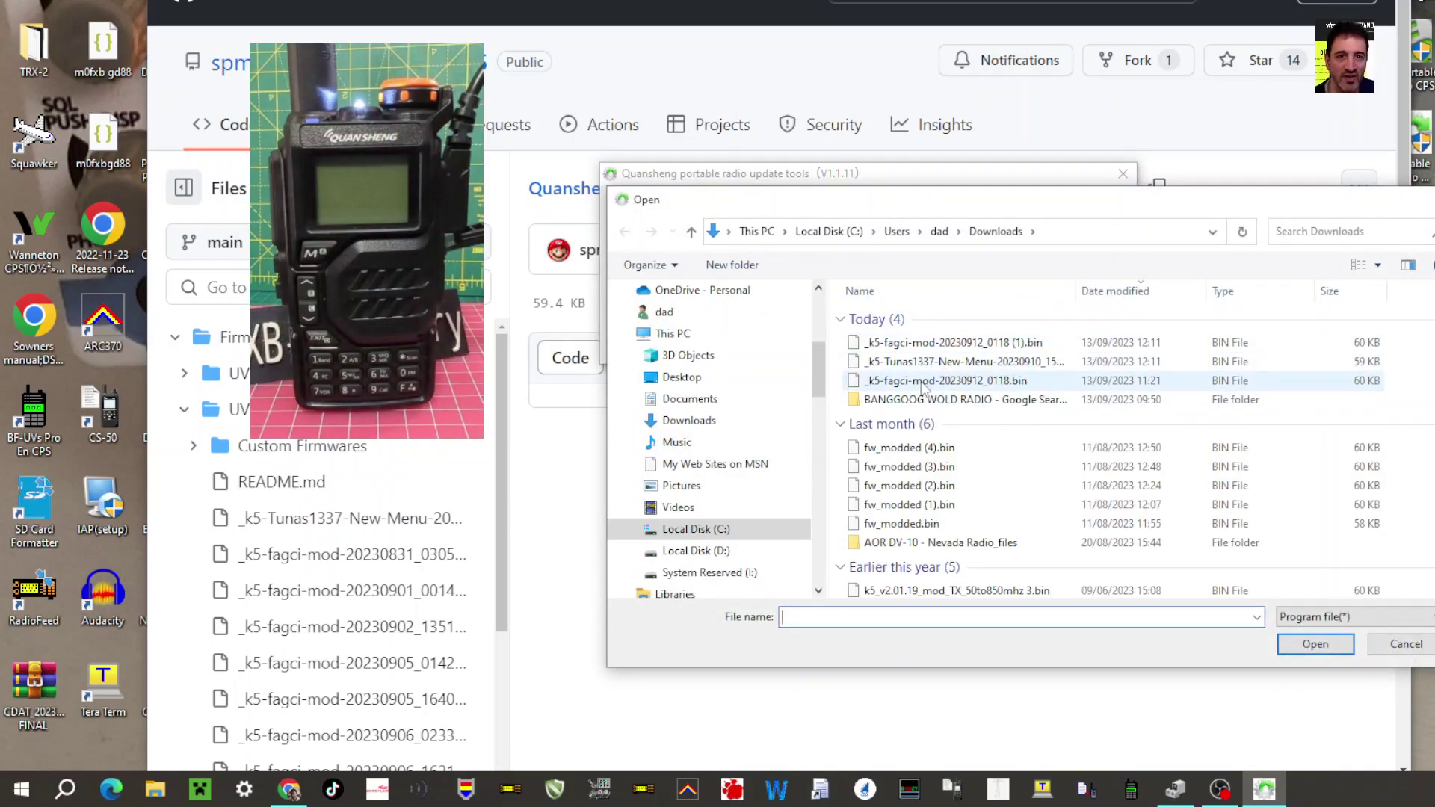
double_click(912, 344)
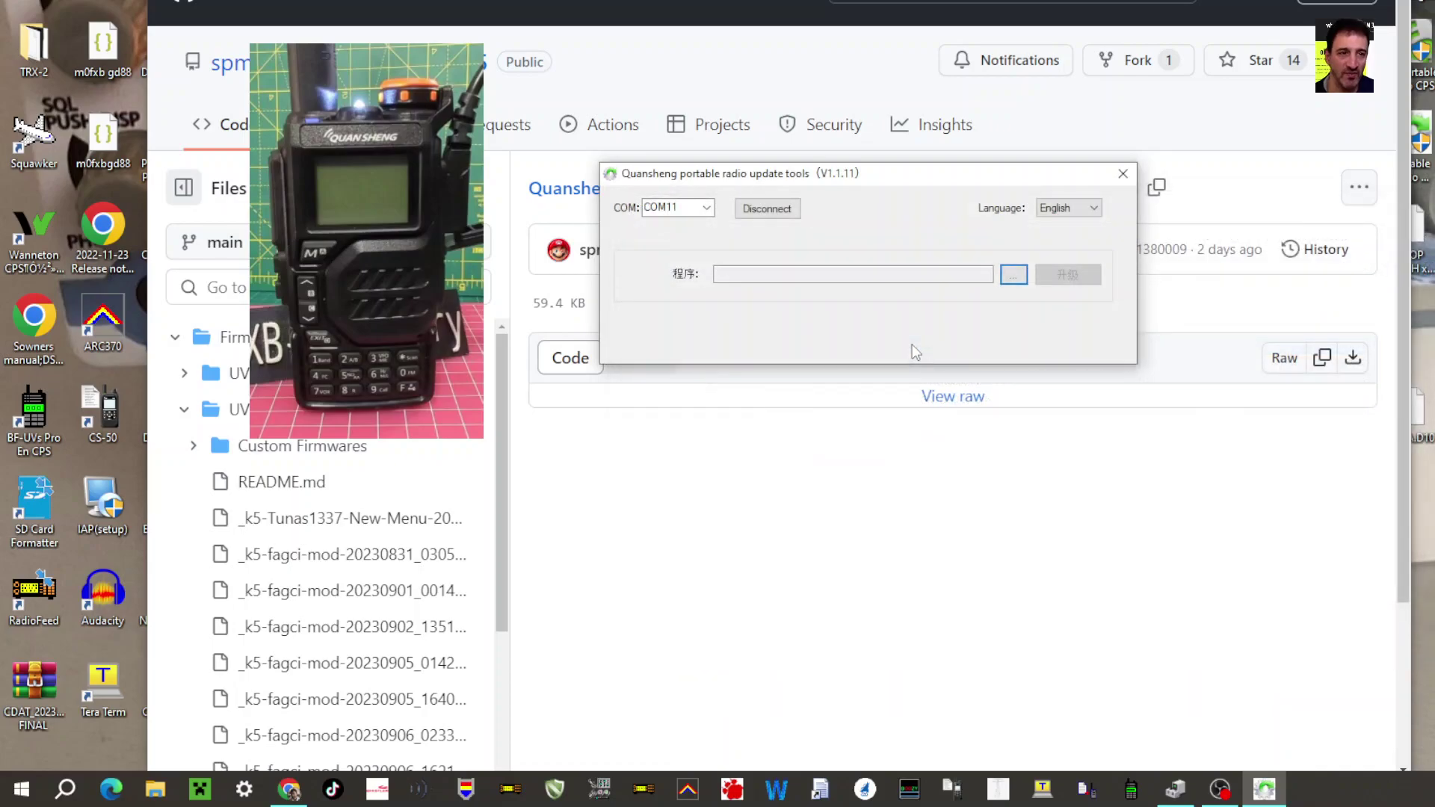
click(1015, 277)
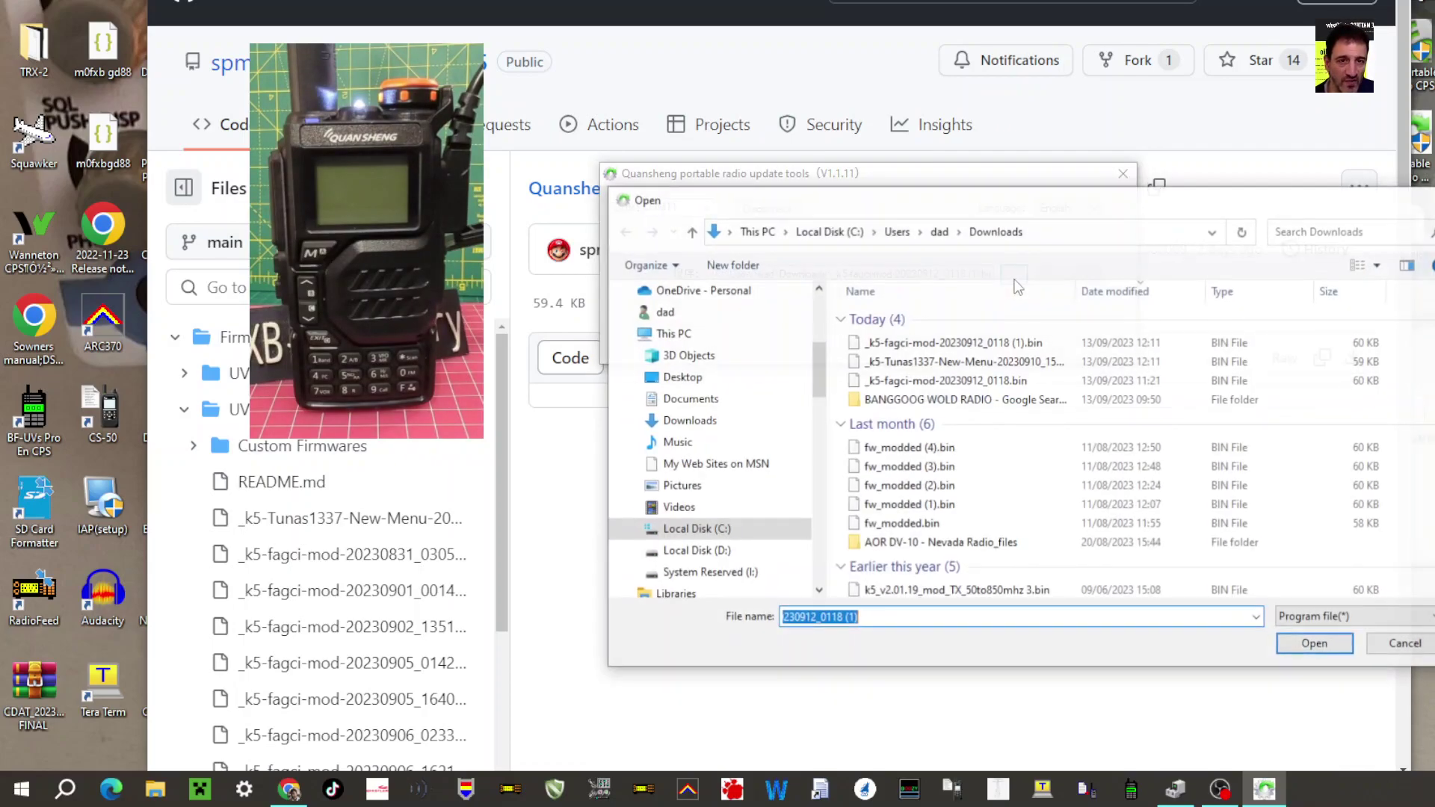
double_click(946, 383)
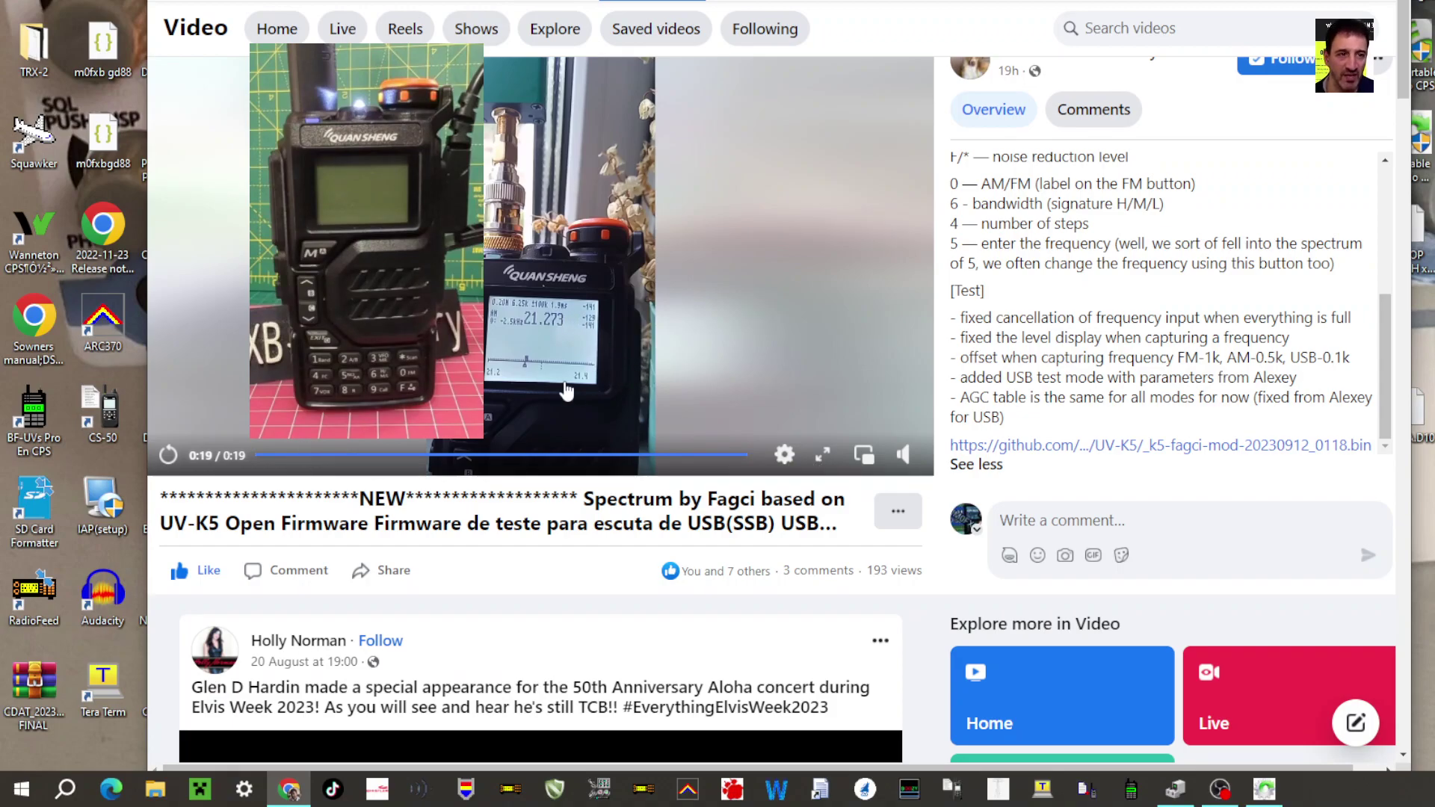
Step: Replay the Spectrum by Fagci demo video on the Facebook post
click(164, 456)
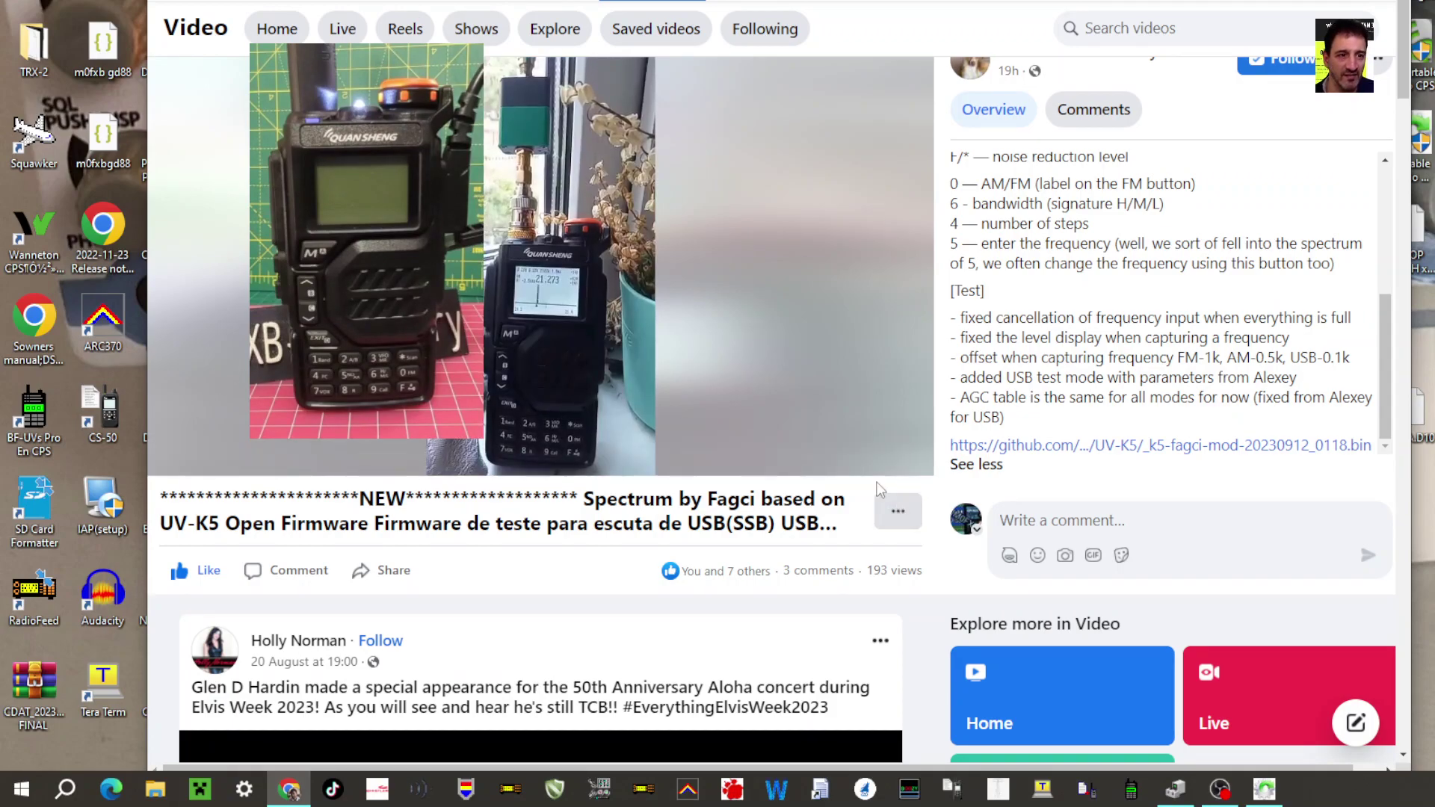